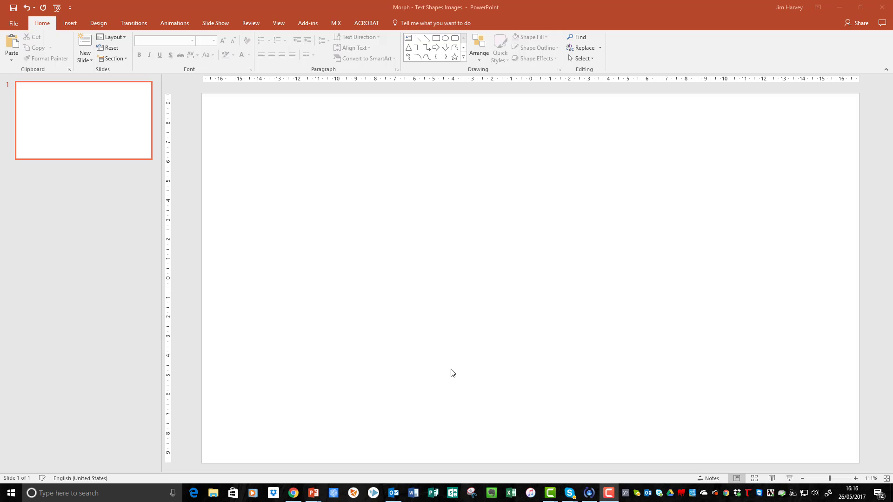
Step: Add a 28-point text box reading 'Move the text' in slide 1's upper left area
left_click(71, 23)
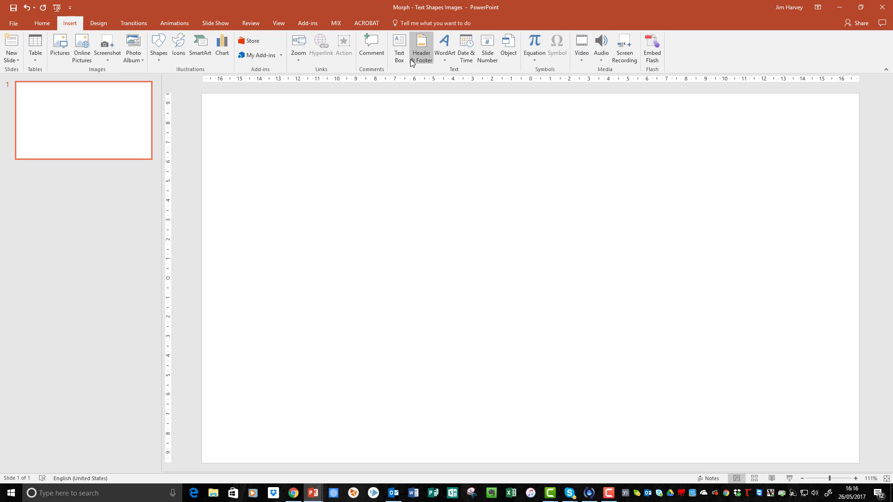
left_click(399, 48)
mouse_move(341, 155)
left_mouse_down()
mouse_move(568, 269)
mouse_move(724, 323)
left_mouse_up()
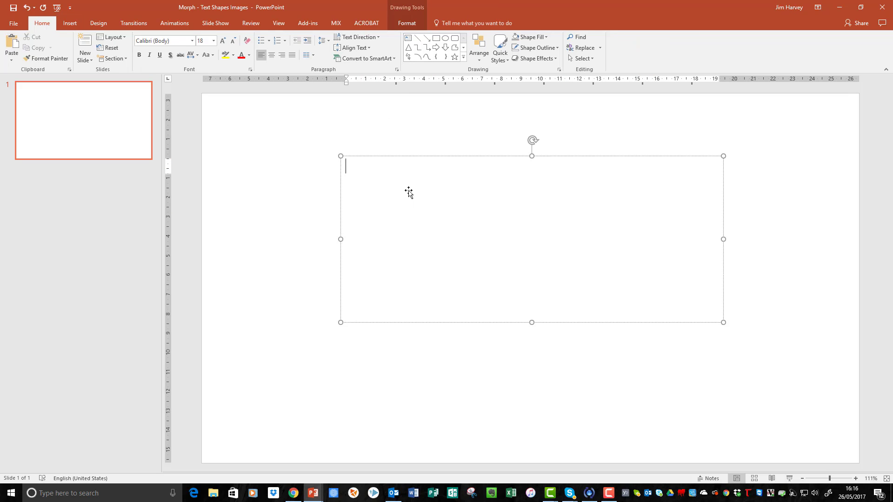
type("Move th")
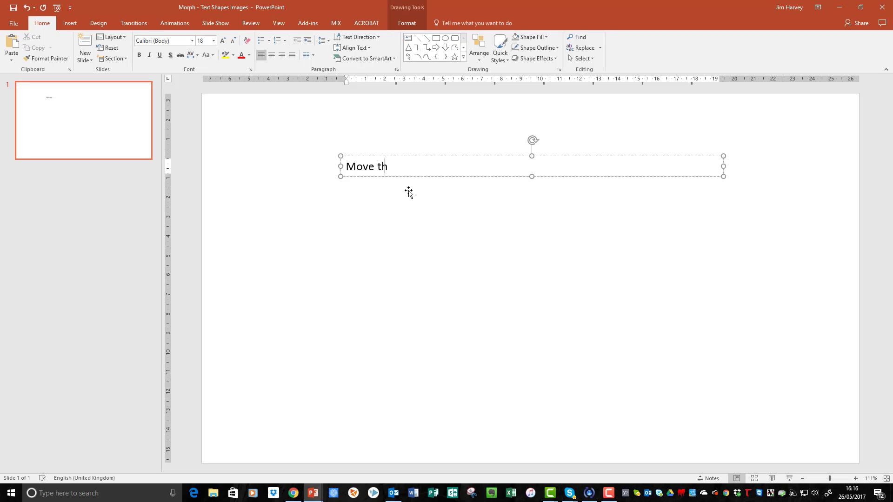
type("e text")
key("Escape")
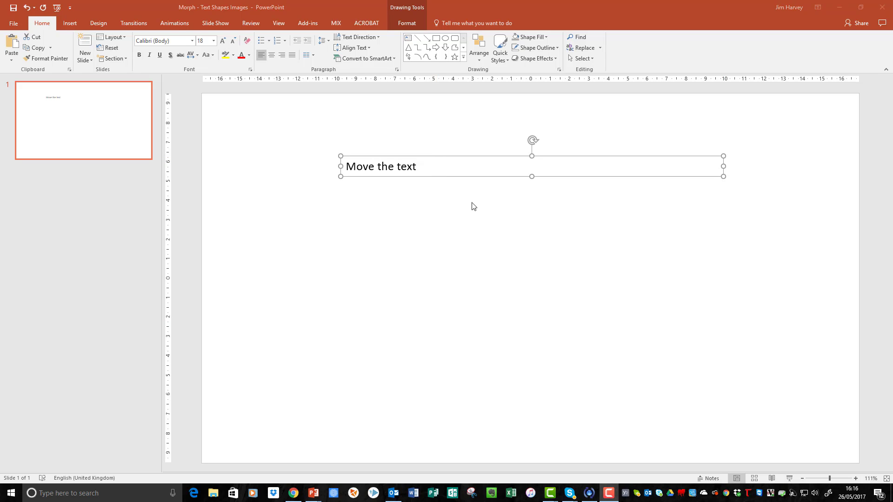
left_click(214, 41)
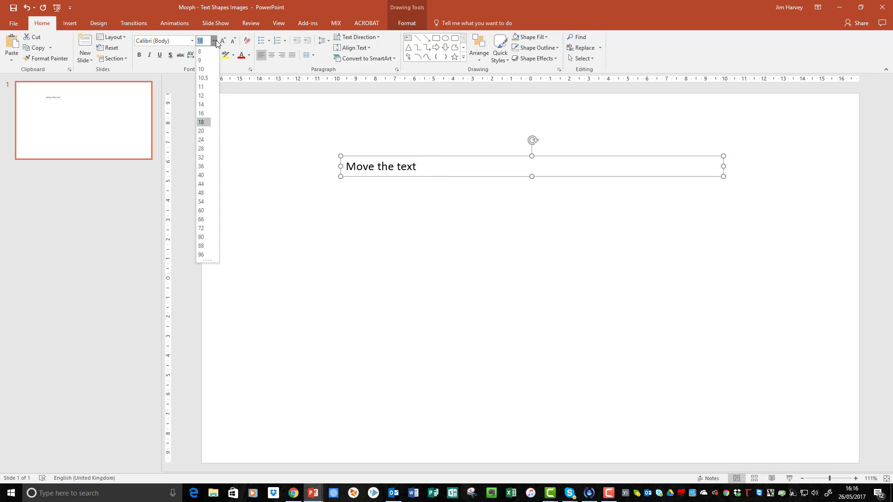
left_click(201, 149)
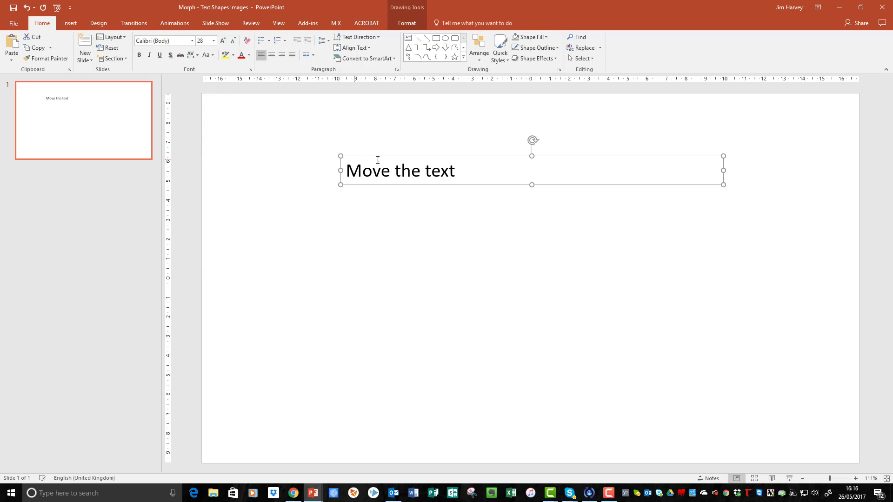
left_click(407, 137)
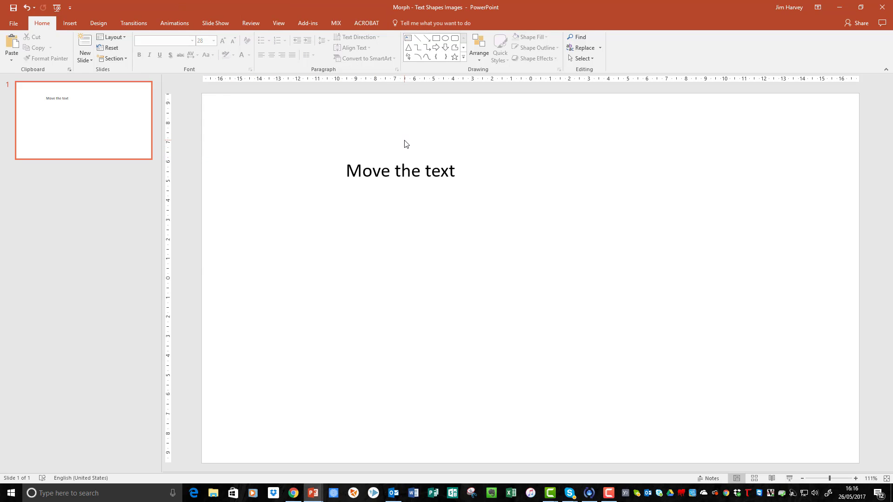
left_click(100, 130)
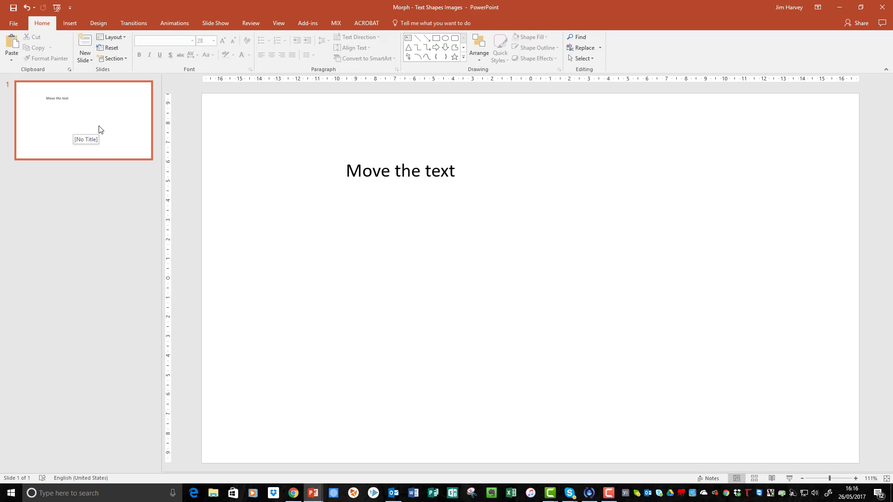
Step: Duplicate slide 1 and move the copy's text box to the bottom-right corner, narrowing it
right_click(99, 126)
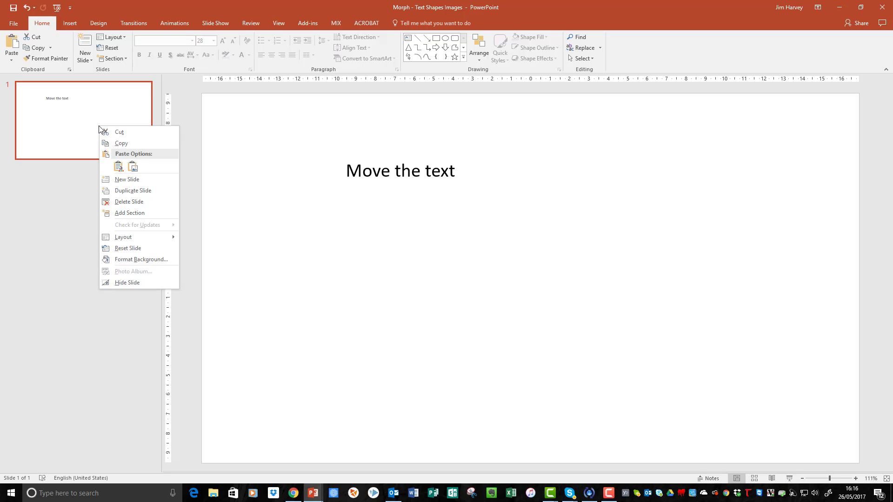
left_click(123, 190)
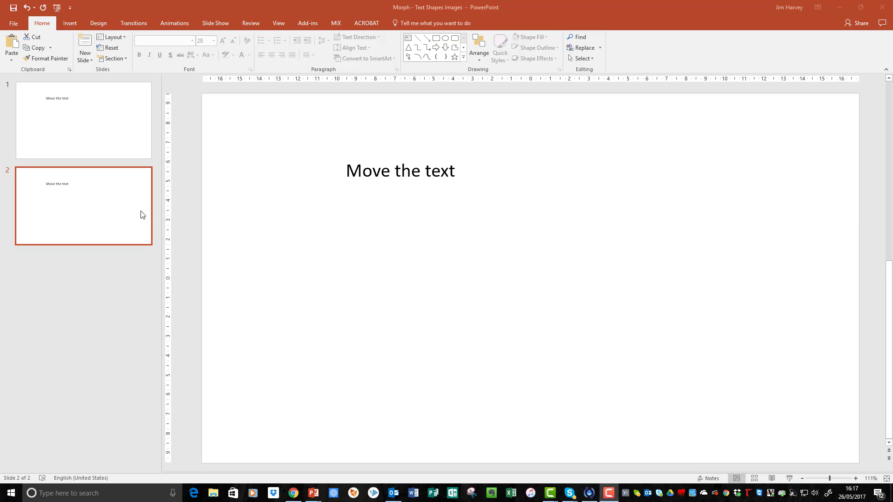
left_click(381, 174)
left_click_drag(392, 154, 717, 382)
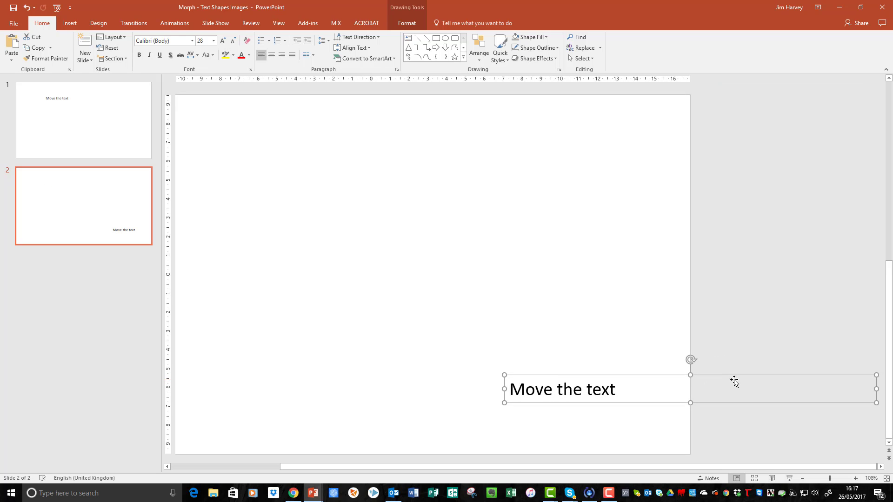
left_click_drag(875, 387, 642, 370)
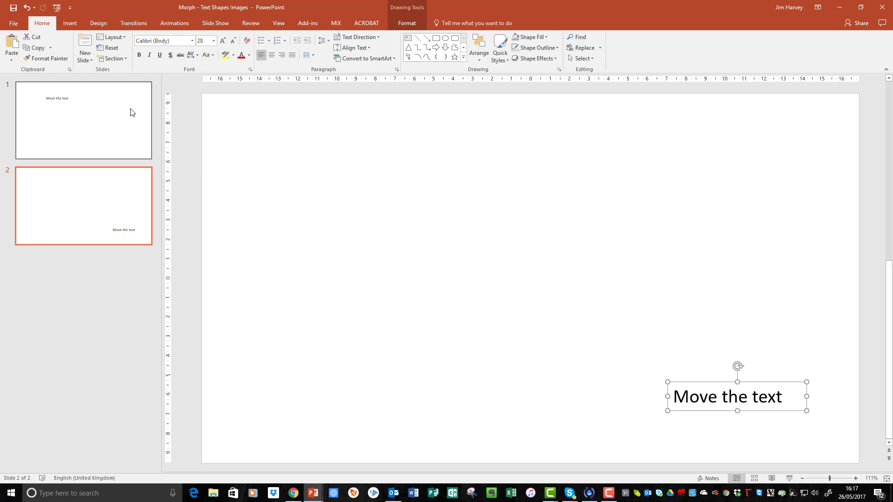
Step: Apply the Morph transition (02.00 duration) to slide 2 and preview the text gliding
left_click(83, 200)
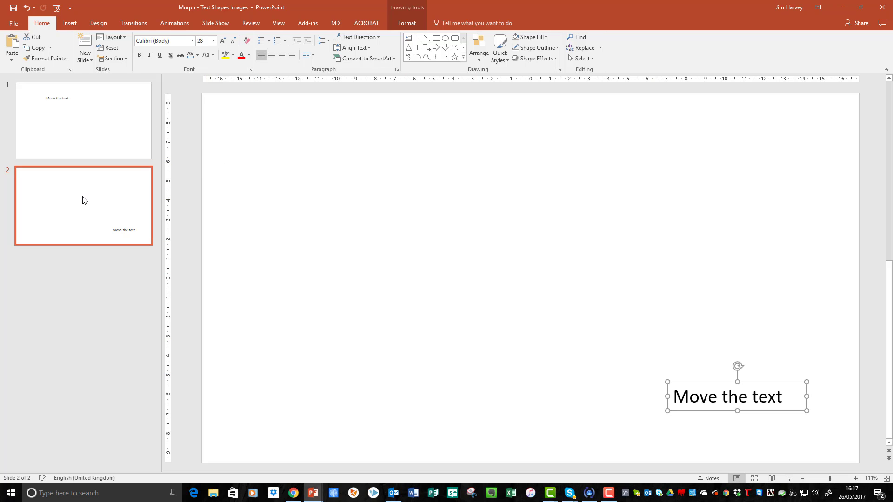
left_click(131, 23)
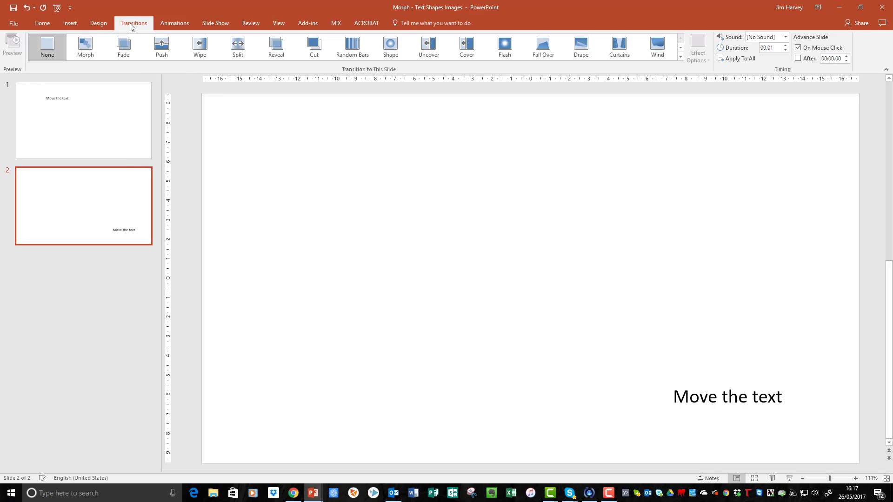
left_click(85, 46)
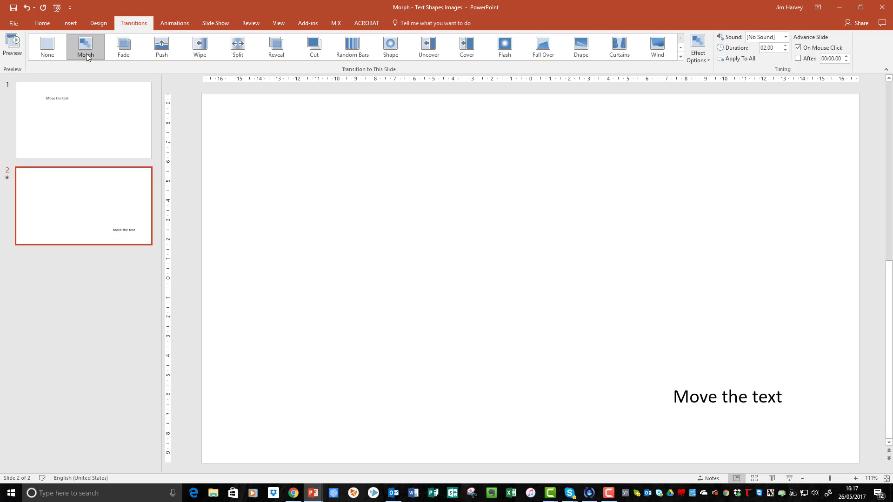
left_click(92, 127)
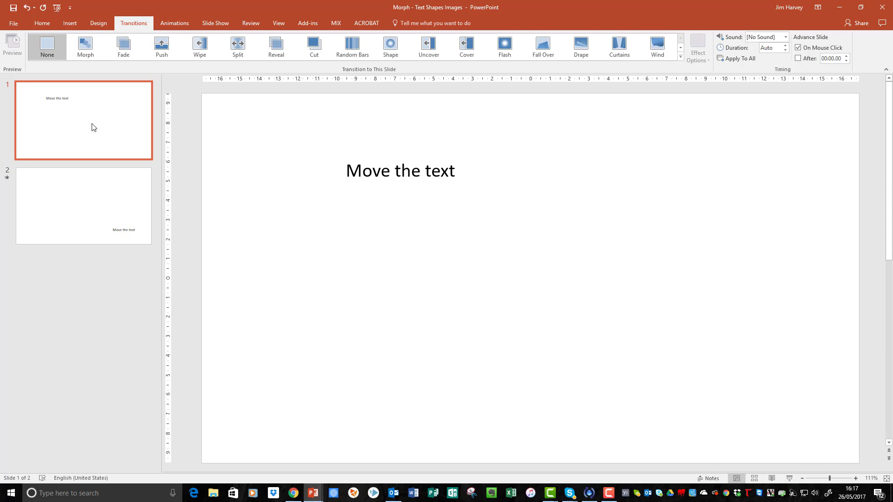
left_click(85, 201)
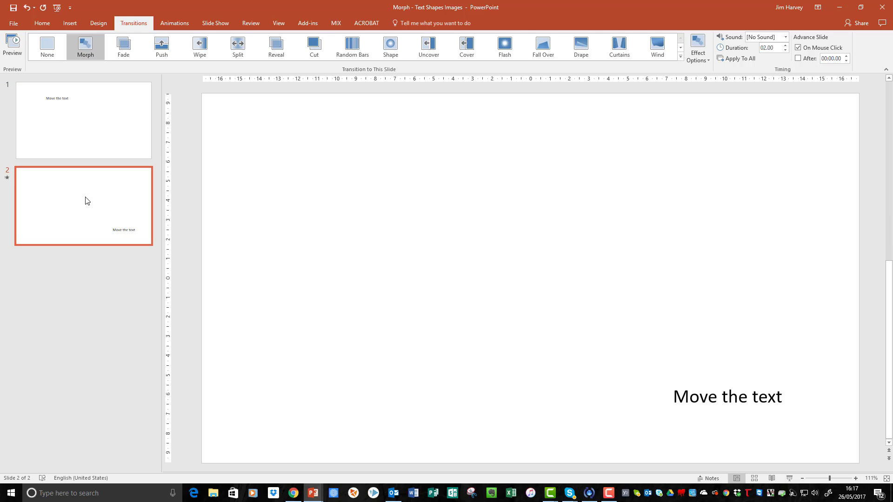
left_click(7, 178)
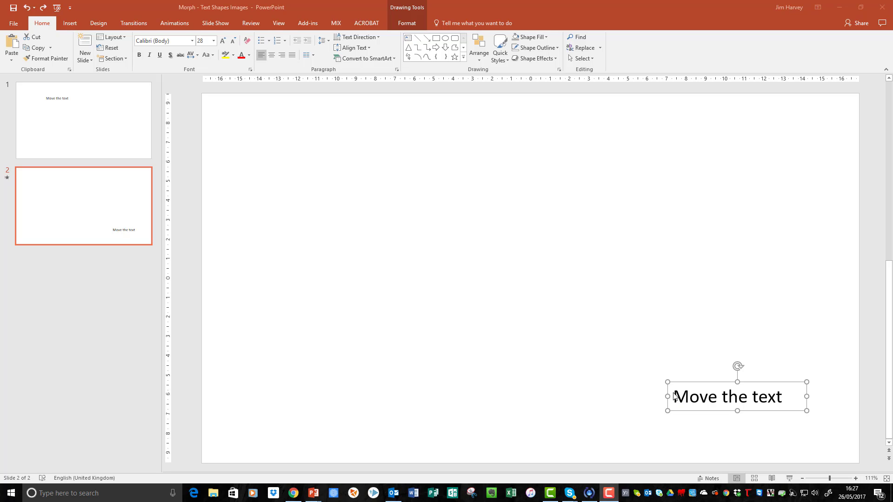
Step: Duplicate slide 2 as slide 3 and move its text box toward the centre
left_click(120, 214)
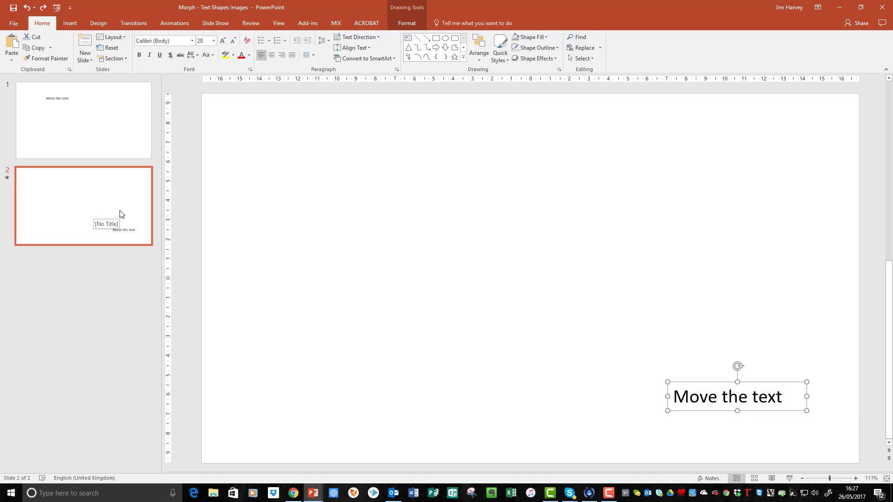
right_click(121, 210)
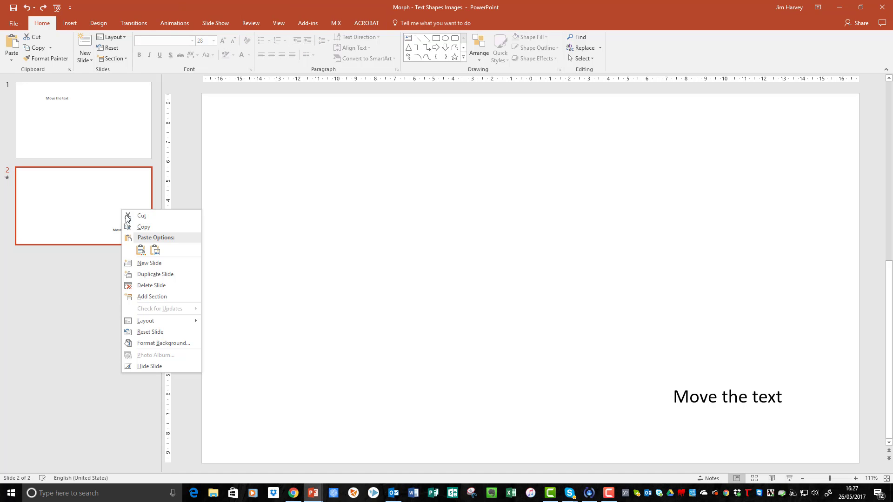
left_click(152, 275)
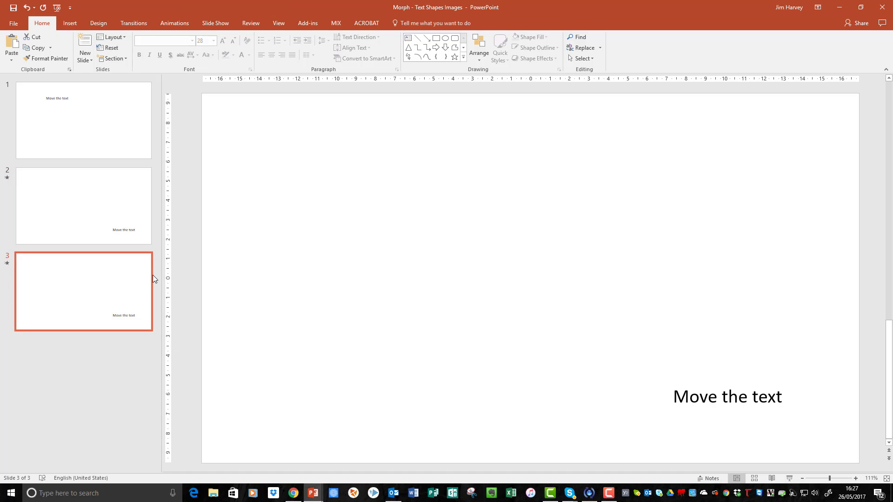
left_click(700, 397)
left_click_drag(718, 386, 524, 262)
Step: Enlarge 'Move the text' to 96 pt, widen it to one line, centre it, and preview
triple_click(510, 279)
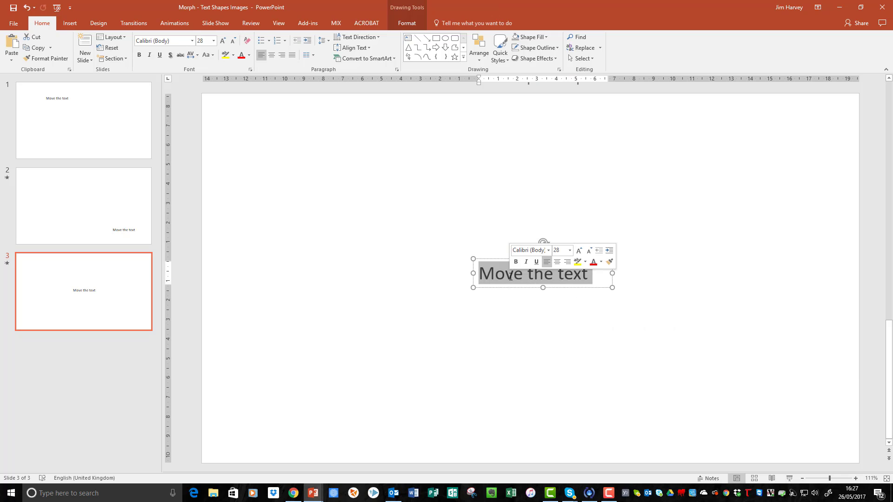
left_click(569, 251)
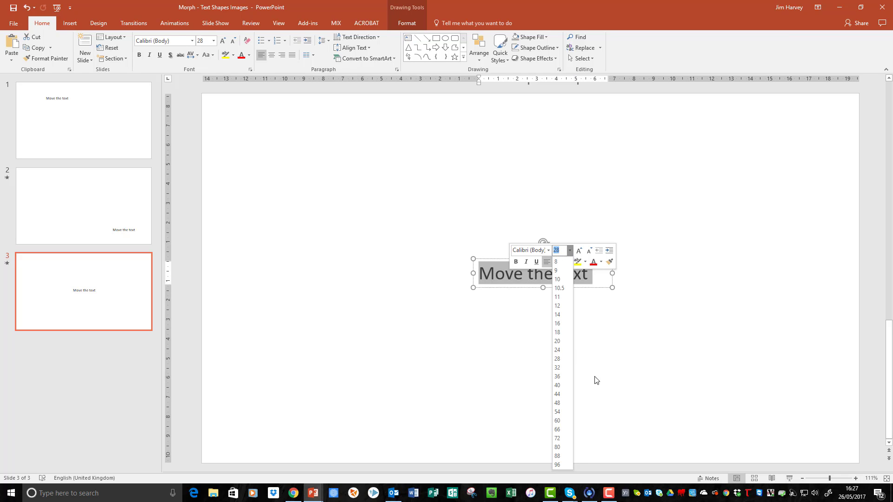
left_click(561, 464)
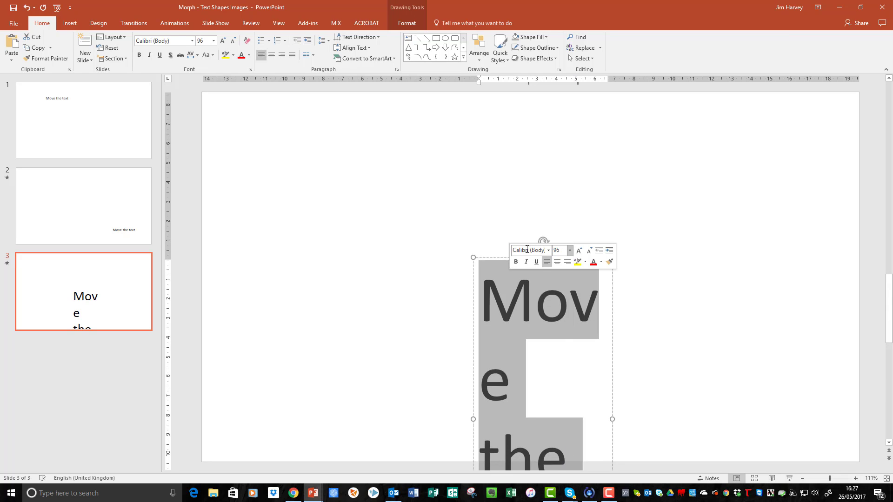
left_click_drag(494, 260, 442, 130)
left_click_drag(562, 292, 825, 256)
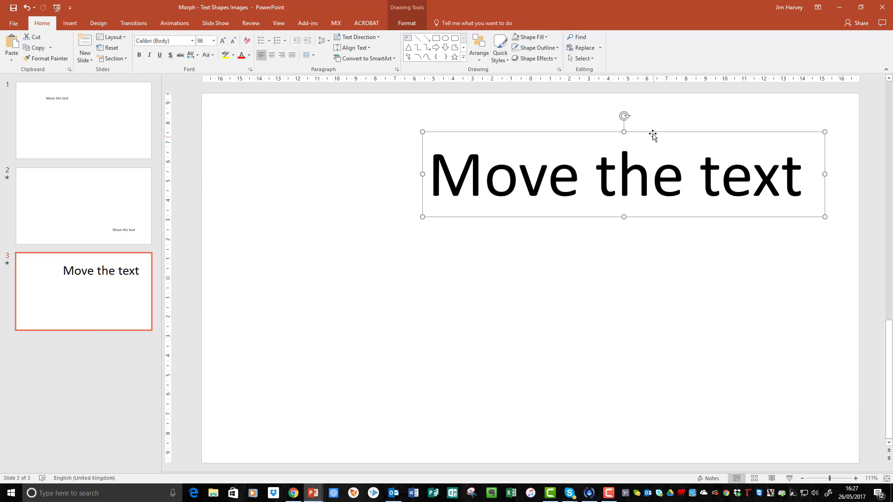
left_click_drag(651, 132, 573, 219)
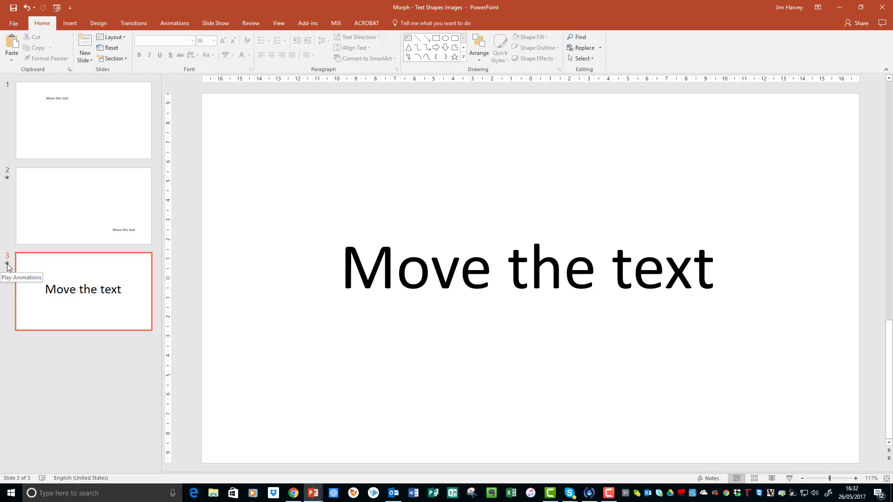
left_click(7, 266)
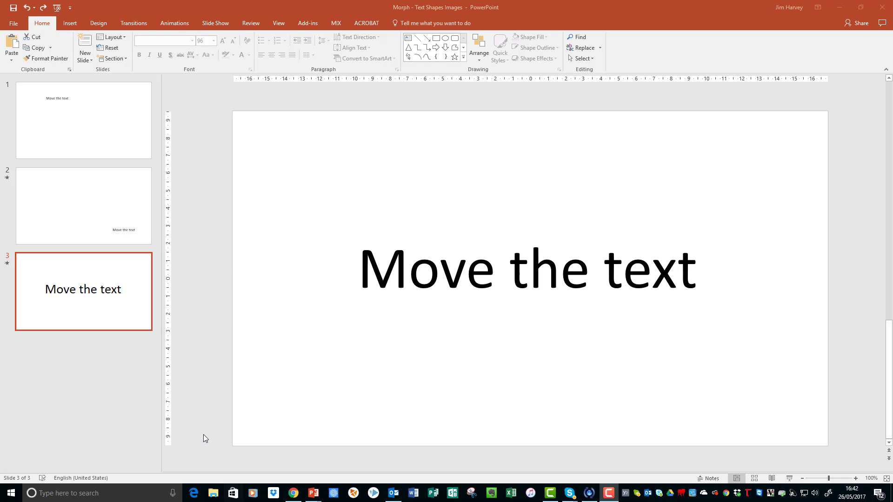
left_click(112, 315)
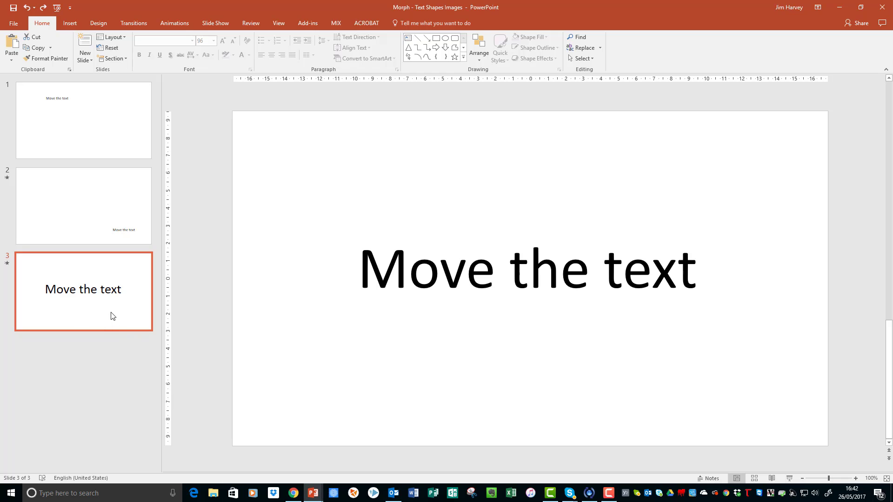
Step: Duplicate slide 3 as slide 4 and drag its 96-pt text box past the right edge
right_click(112, 315)
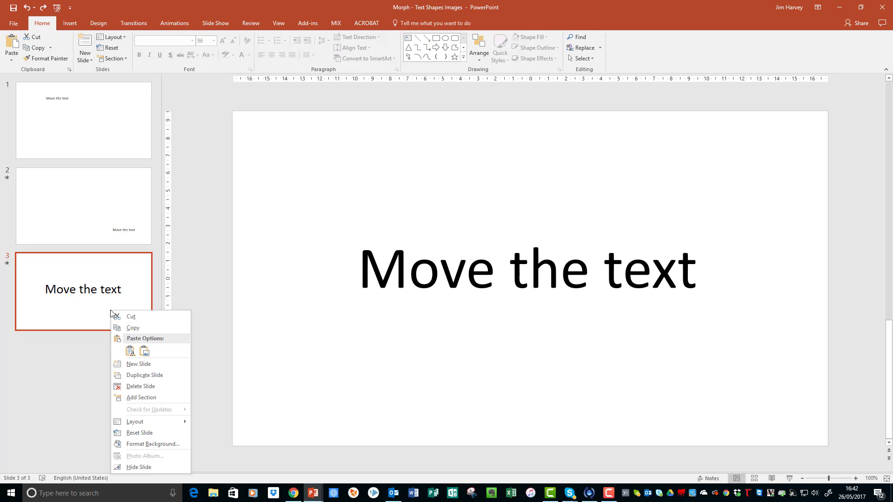
left_click(147, 375)
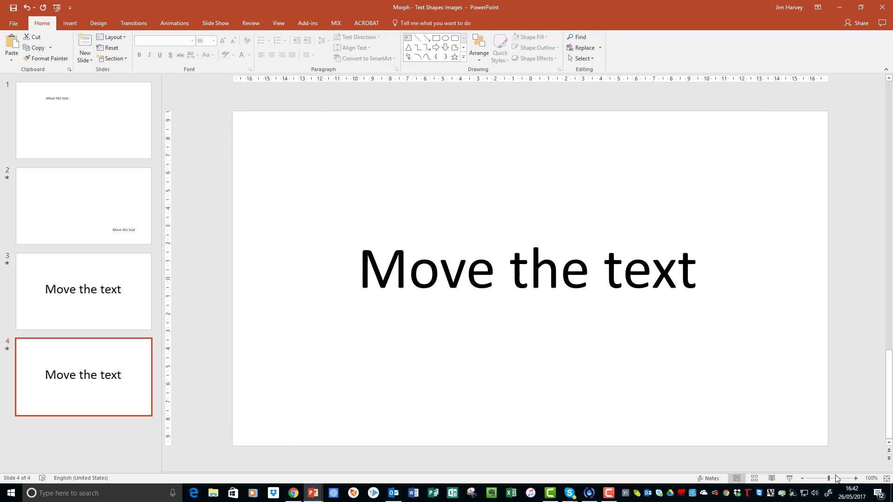
left_click(803, 478)
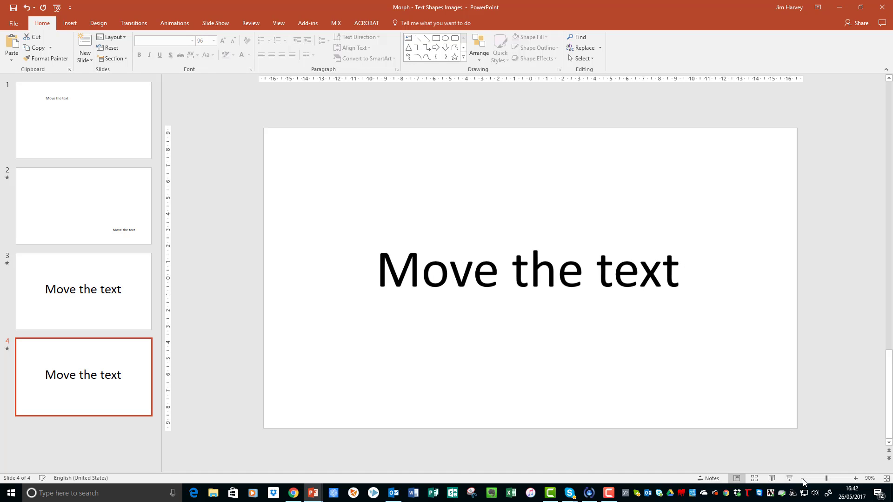
left_click(803, 479)
left_click(803, 479)
left_click(803, 479)
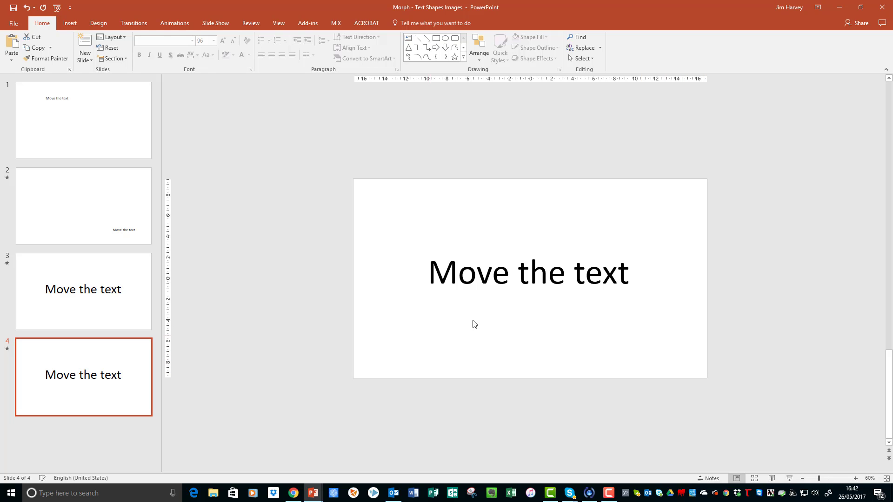
left_click(503, 275)
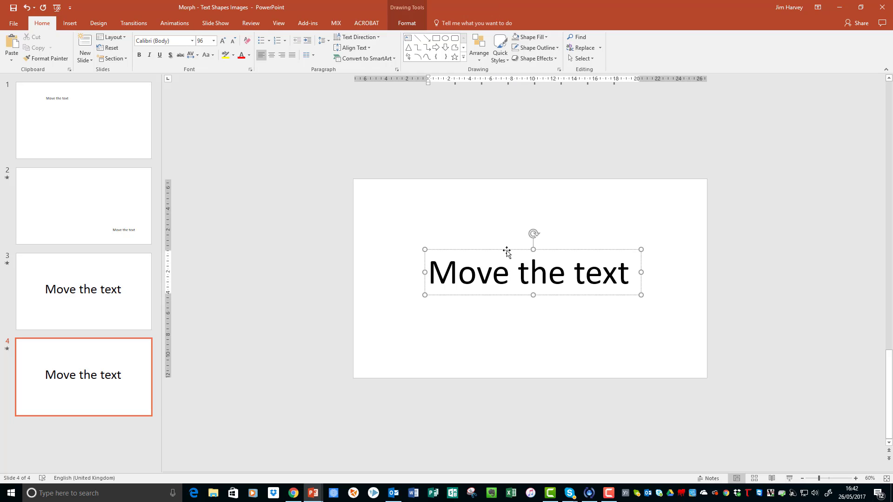
left_click_drag(507, 251, 788, 255)
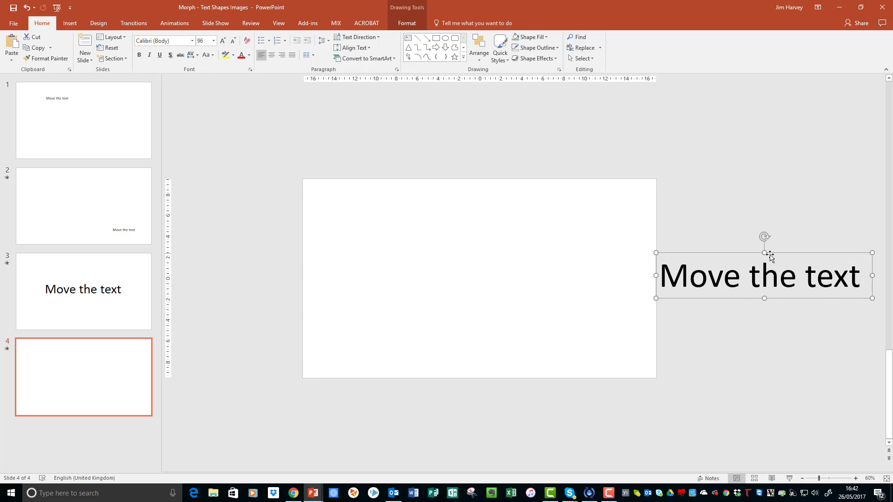
Step: Preview slide 4's Morph of the text sliding off, then duplicate slide 4 as slide 5
left_click(90, 303)
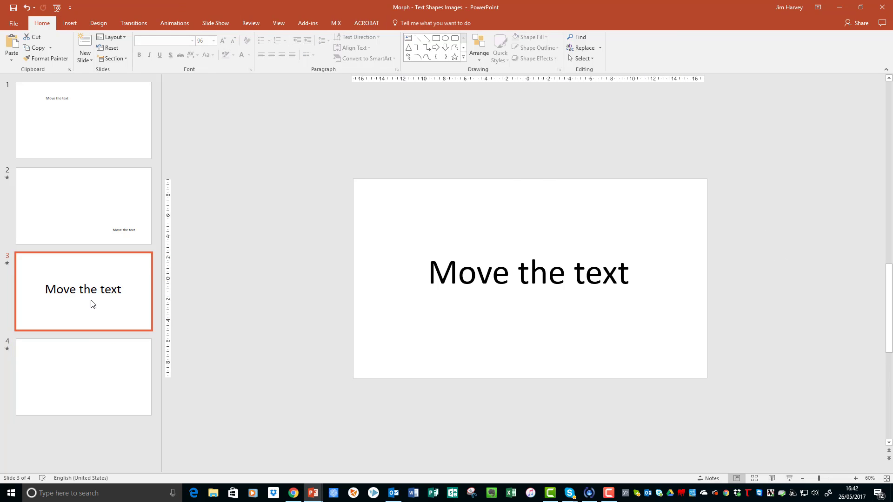
left_click(7, 349)
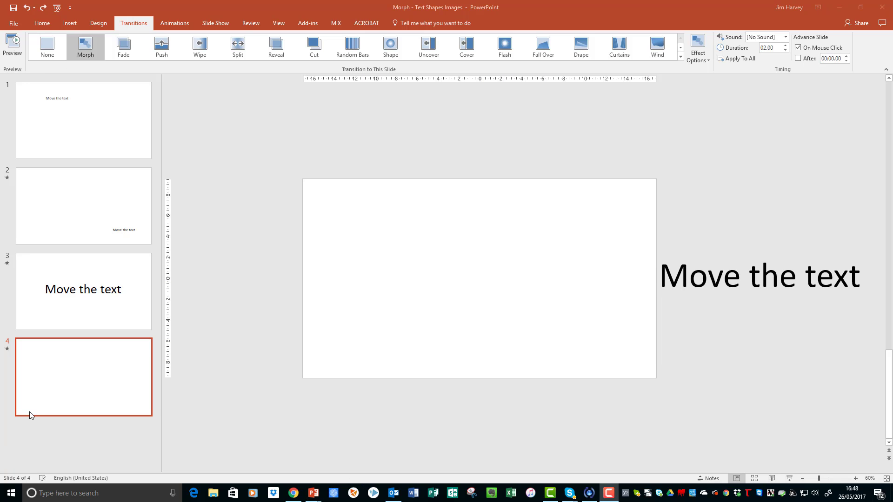
left_click(90, 378)
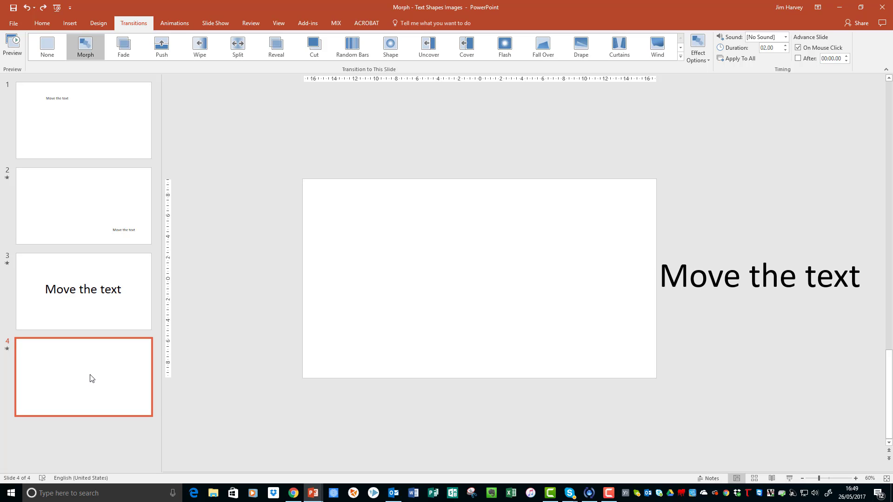
right_click(91, 377)
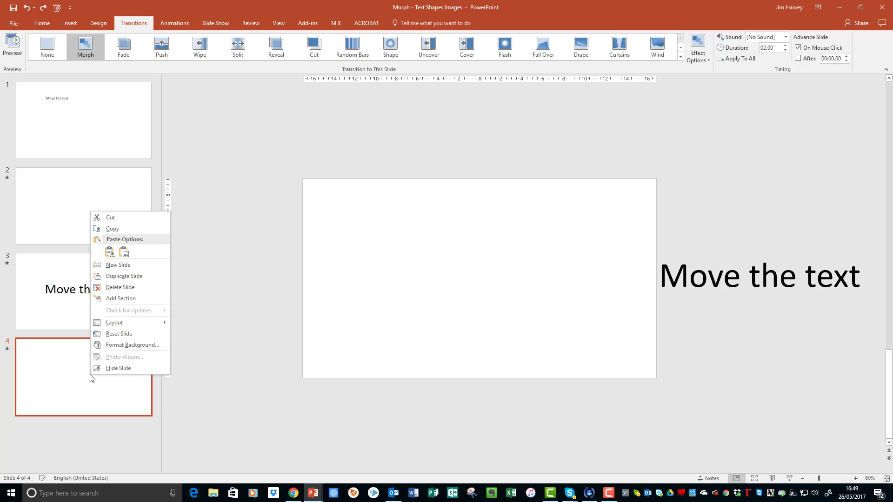
left_click(123, 276)
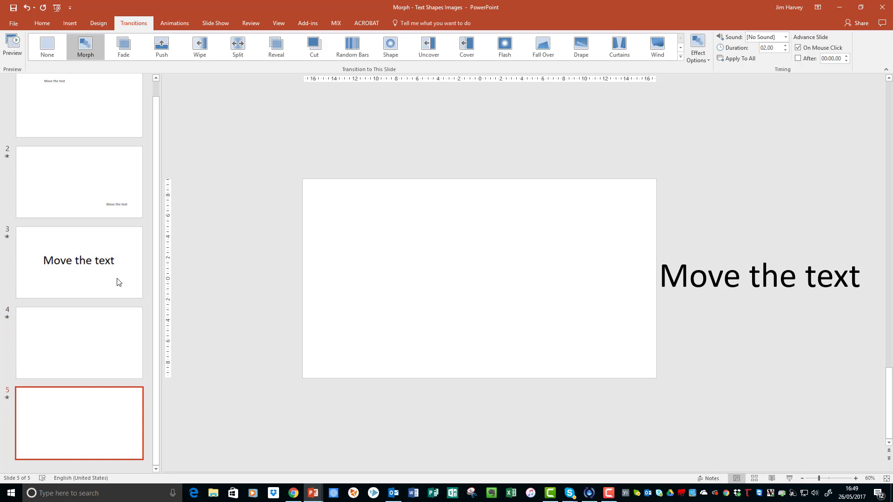
Step: Bring 'Move the text' back to the centre of slide 5 and preview its Morph
left_click(723, 274)
left_click_drag(732, 253, 452, 251)
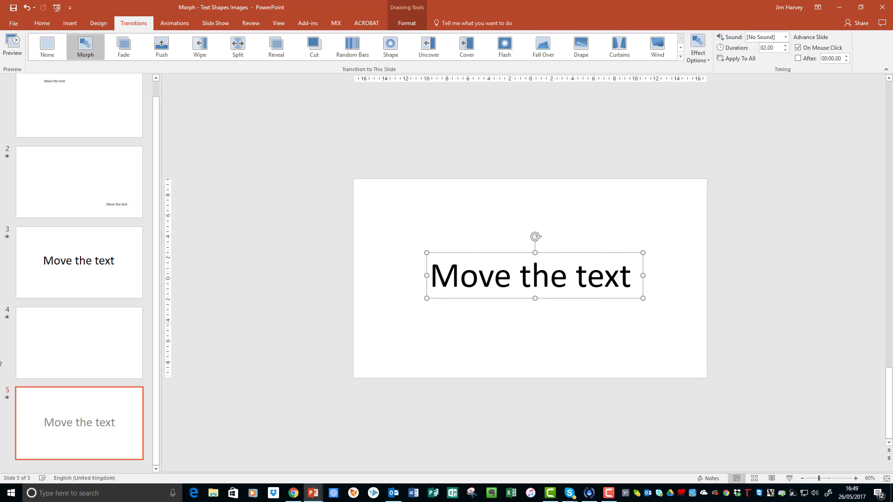
left_click(7, 397)
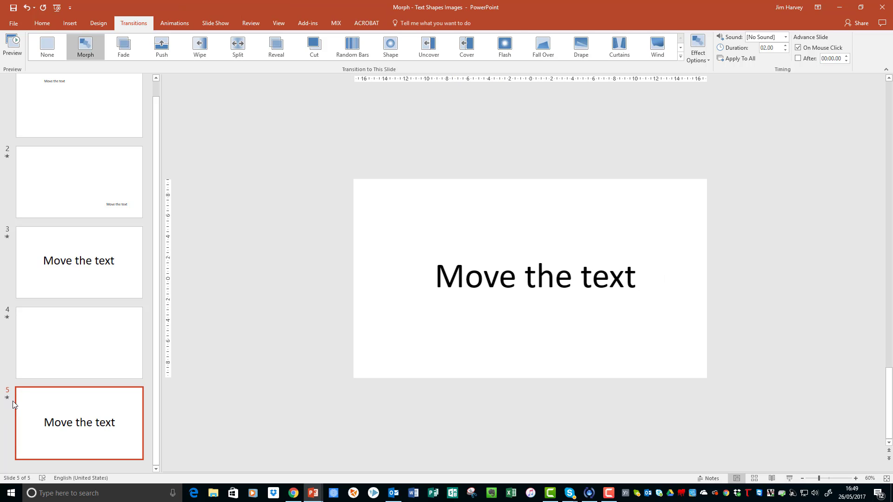
key("F10")
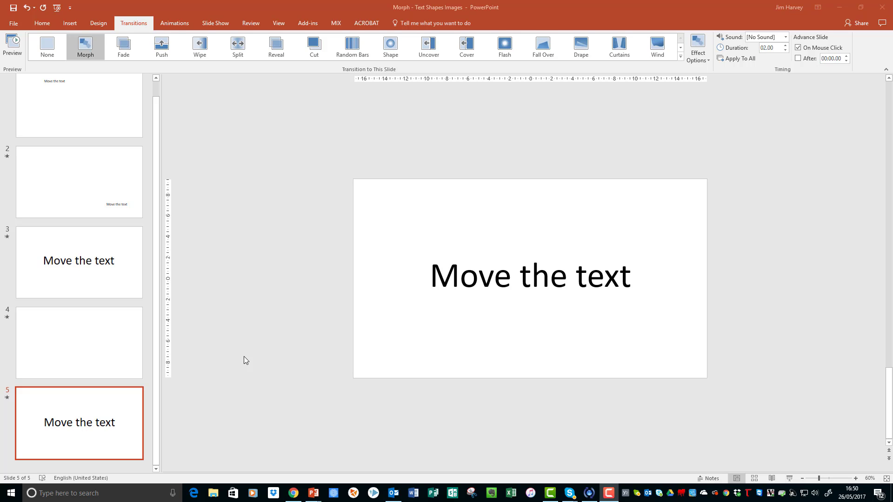
left_click(92, 356)
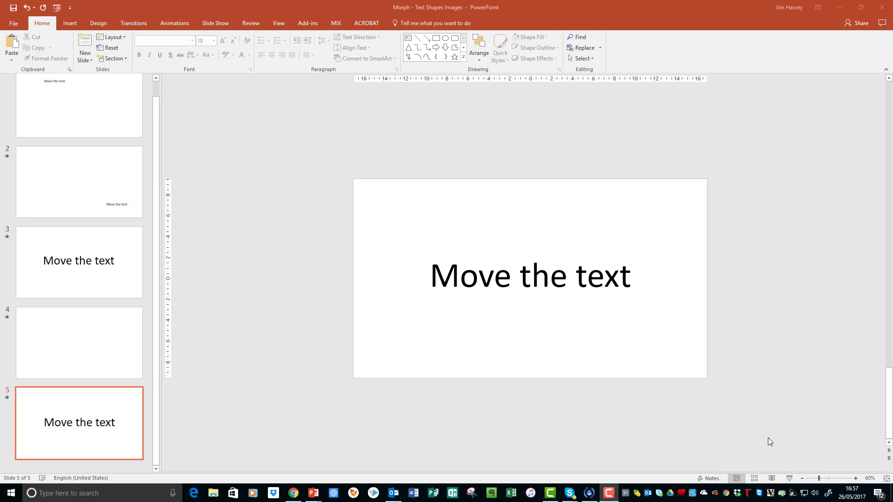
Step: Add a 32-pt 'Fly in new text' text box just above slide 5's top edge
left_click(74, 26)
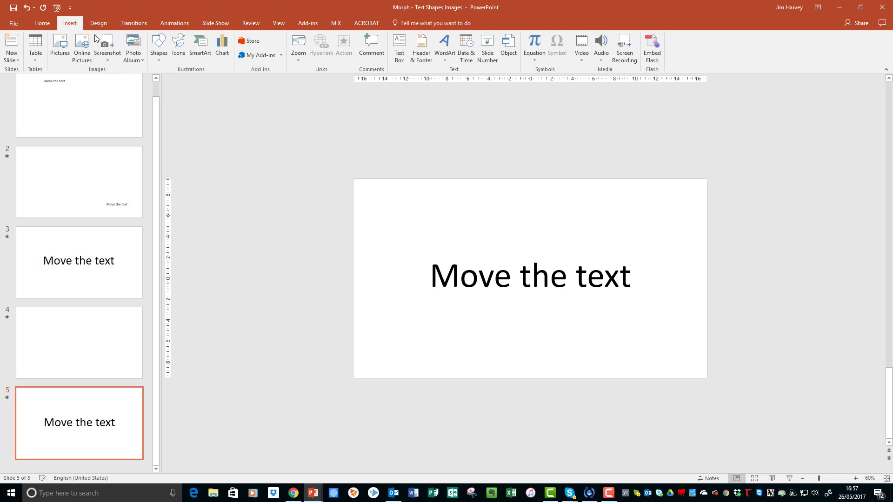
left_click(399, 47)
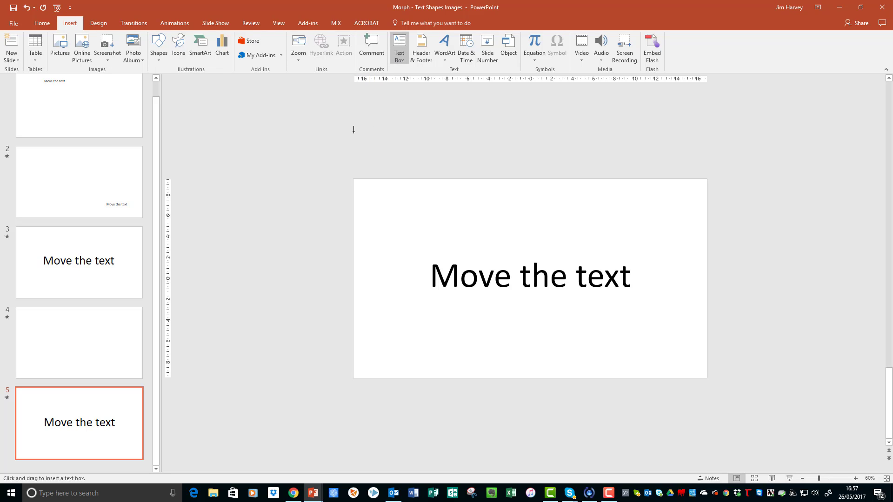
mouse_move(354, 130)
left_mouse_down()
mouse_move(474, 158)
mouse_move(587, 165)
left_mouse_up()
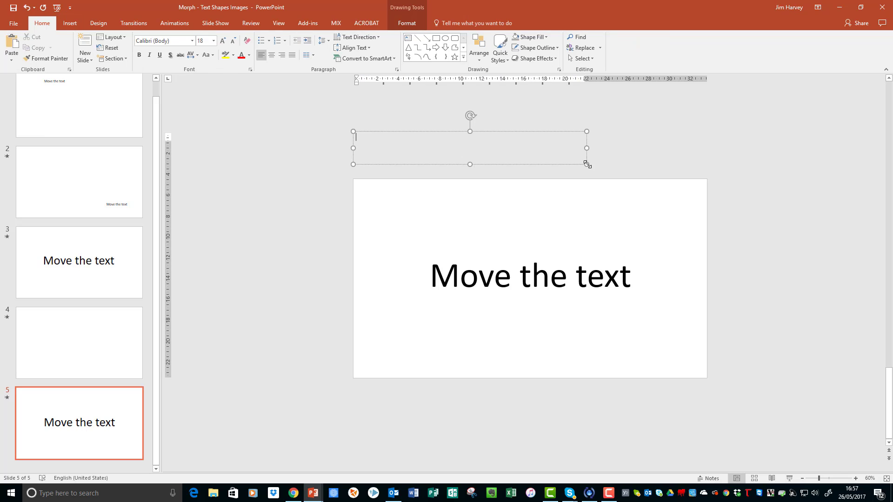
type("Fly i")
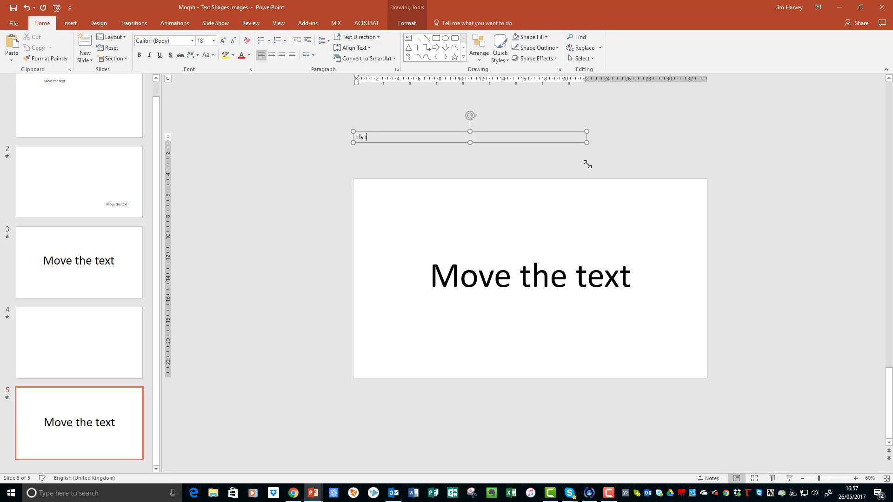
type("n new text")
triple_click(374, 137)
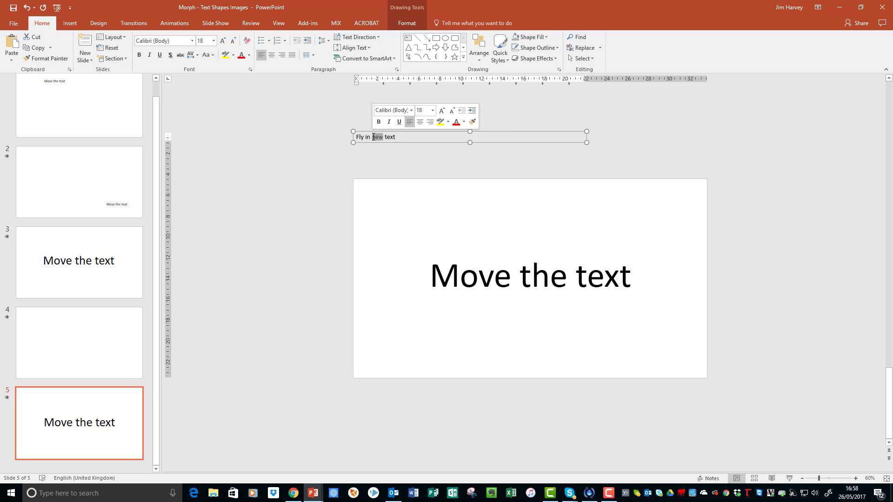
left_click(214, 41)
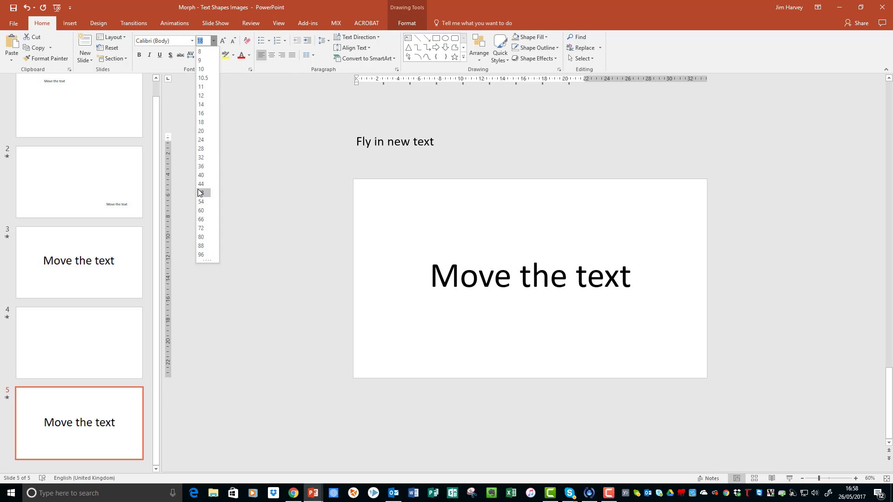
left_click(202, 158)
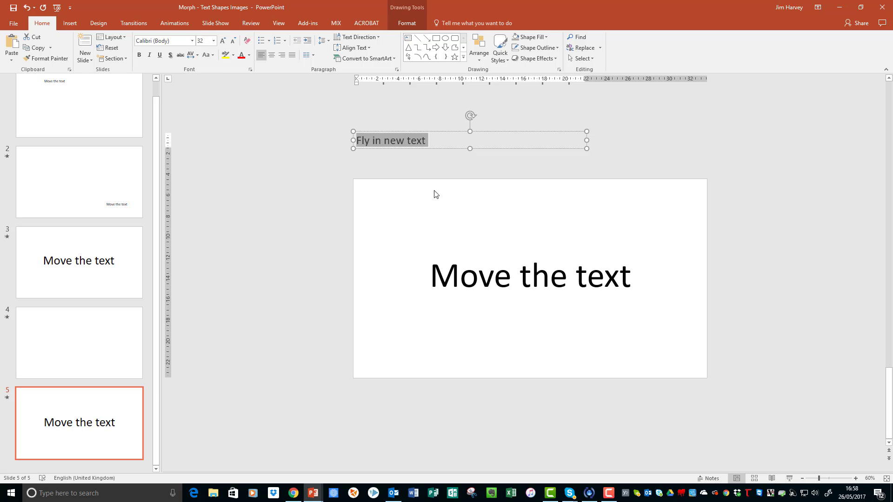
left_click(487, 163)
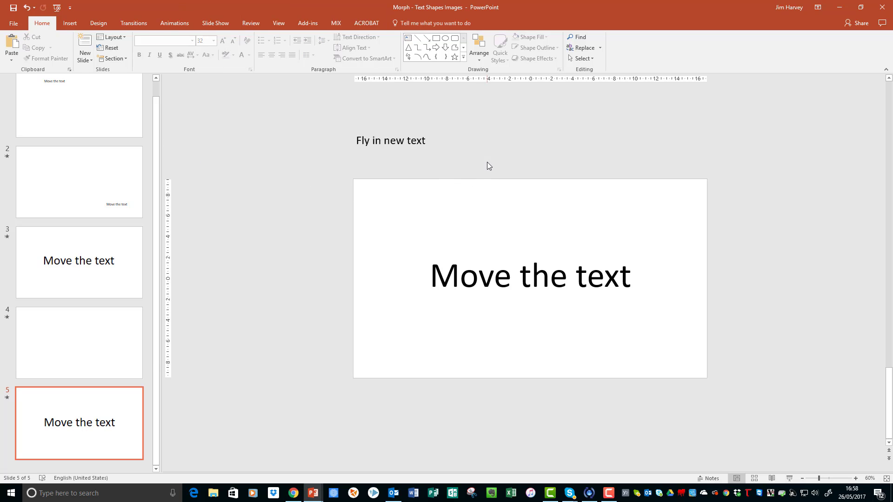
Step: Duplicate slide 5 as slide 6 and drag 'Fly in new text' onto it above 'Move the text'
right_click(103, 422)
left_click(144, 320)
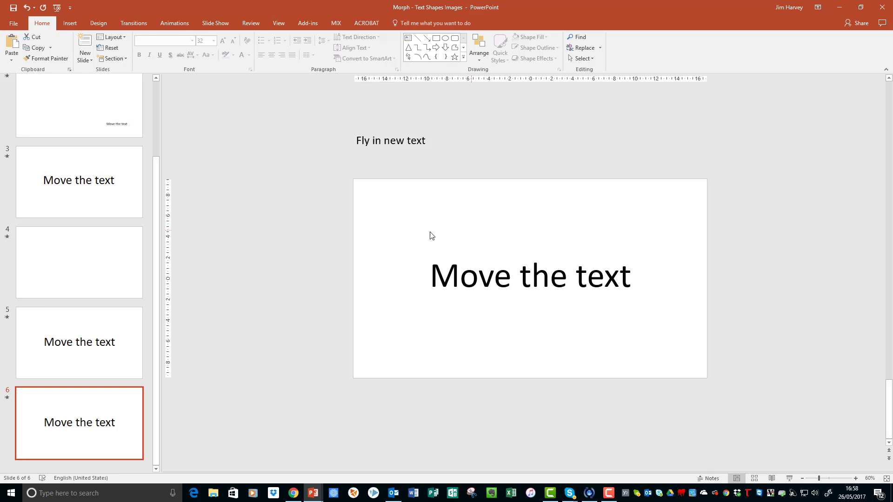
left_click(364, 141)
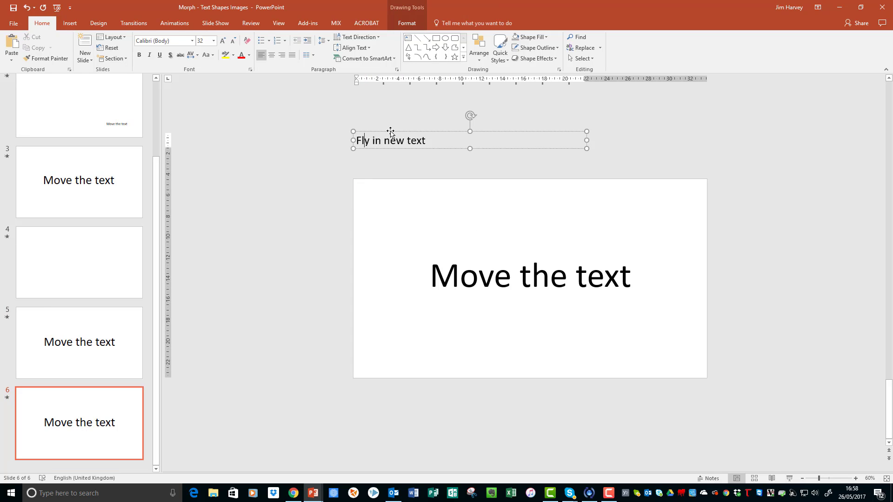
left_click_drag(391, 131, 466, 246)
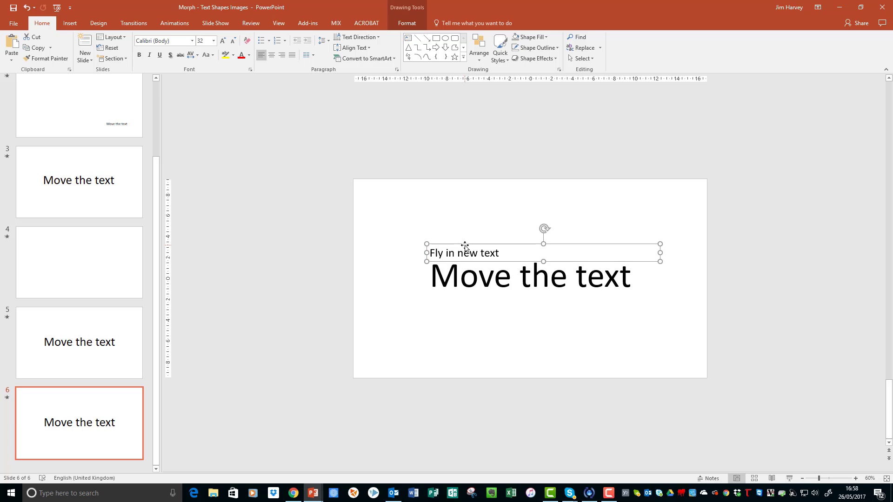
left_click(8, 399)
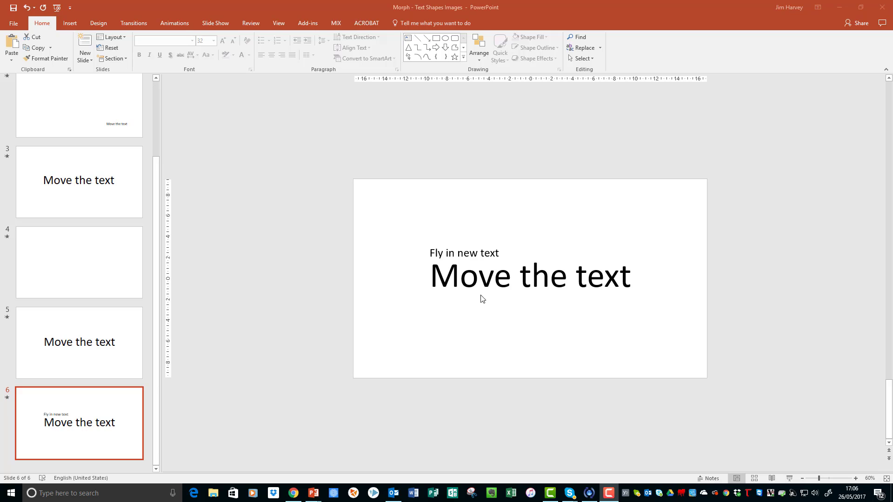
Step: Move slide 5's 'Fly in new text' box below the slide's bottom edge
left_click(91, 350)
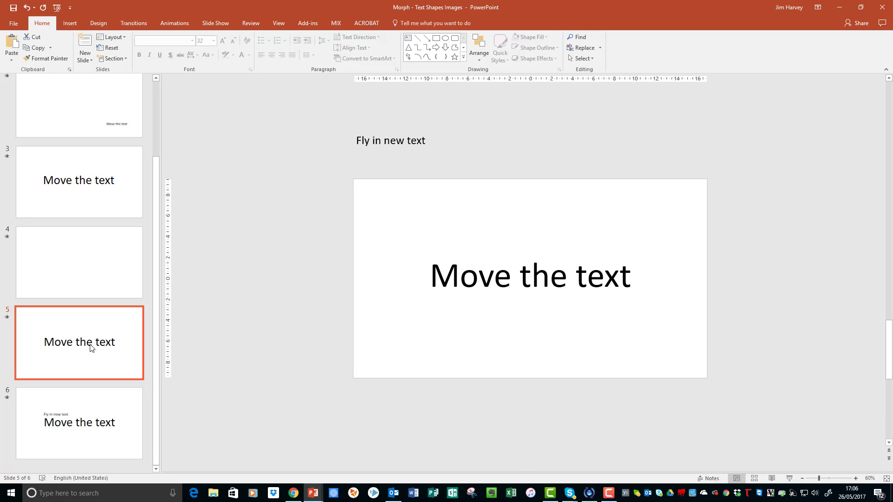
left_click(386, 139)
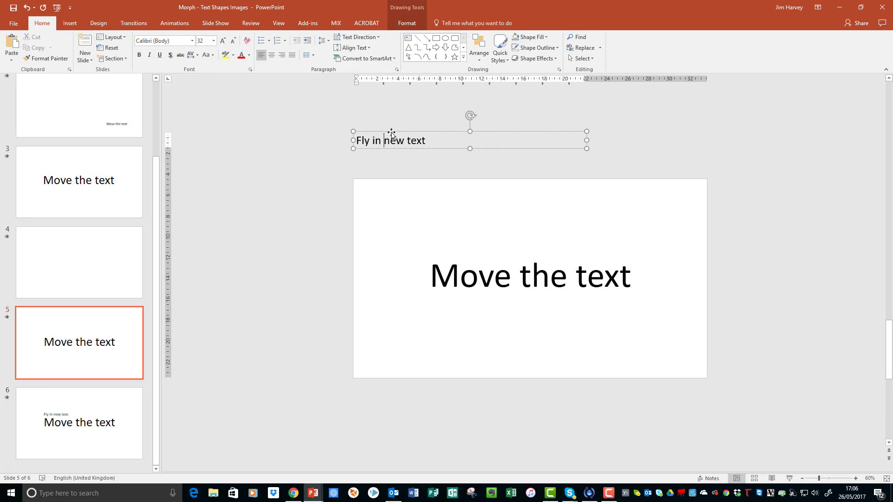
mouse_move(391, 132)
left_mouse_down()
mouse_move(399, 369)
mouse_move(432, 395)
mouse_move(464, 392)
left_mouse_up()
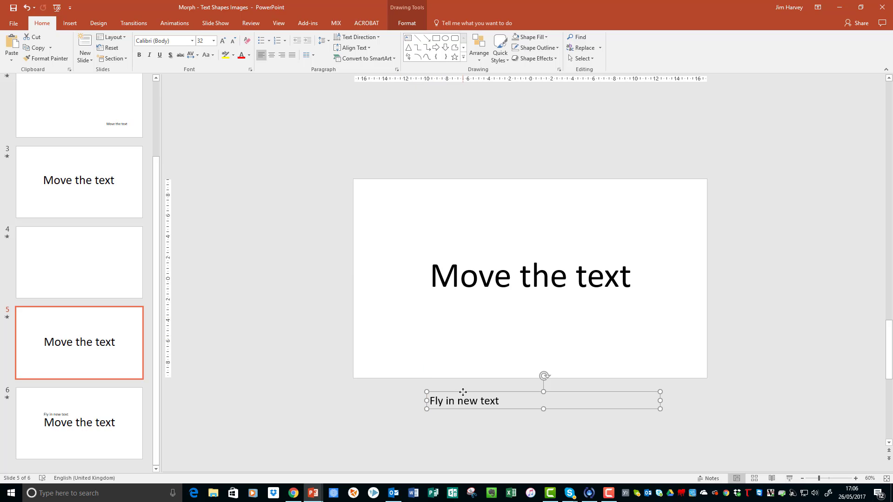
Step: On slide 6, place 'Fly in new text' just below 'Move the text' and preview the transition
left_click(104, 424)
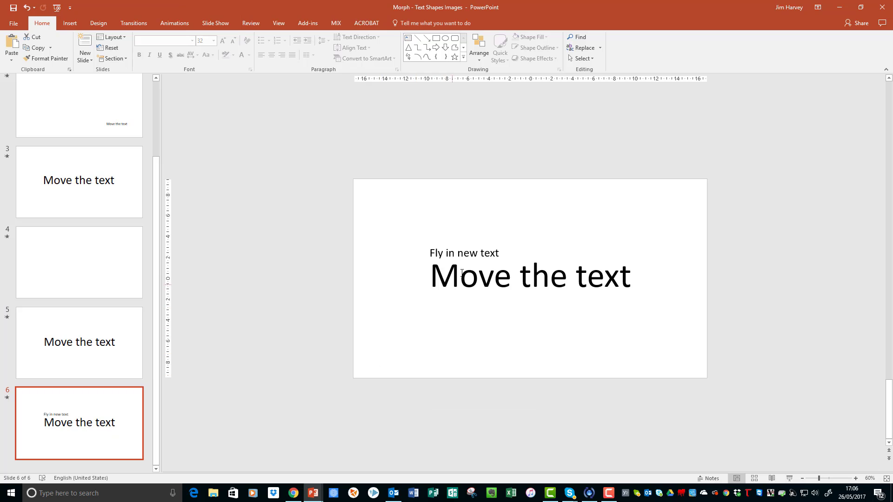
left_click(470, 253)
left_click_drag(473, 243, 475, 294)
left_click(7, 398)
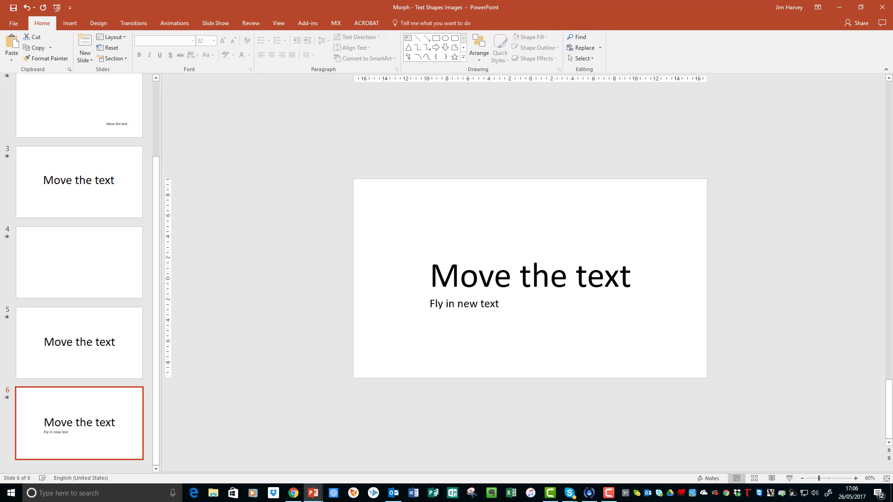
left_click(609, 493)
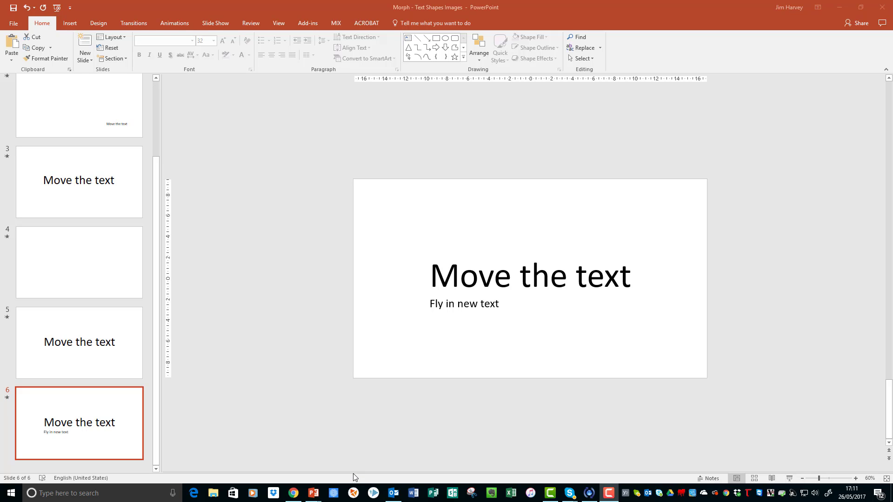
Step: Add a blank slide 7 and draw a blue oval circle on its left side
left_click(90, 57)
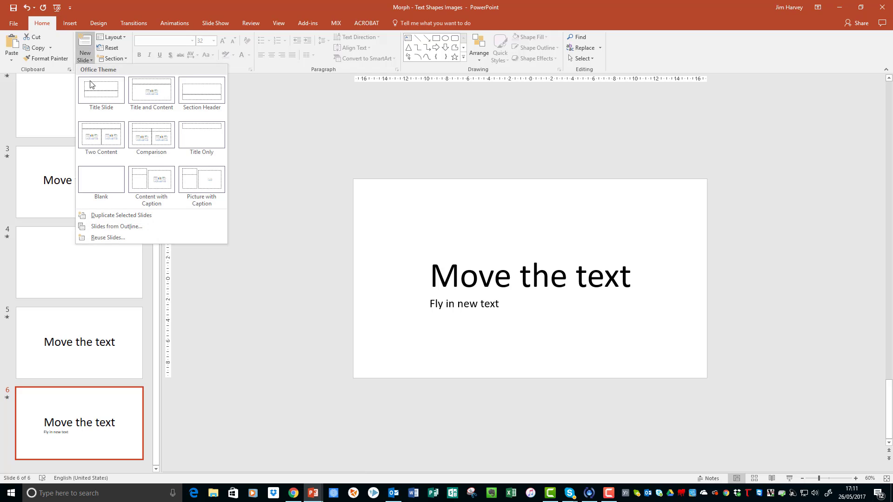
left_click(96, 179)
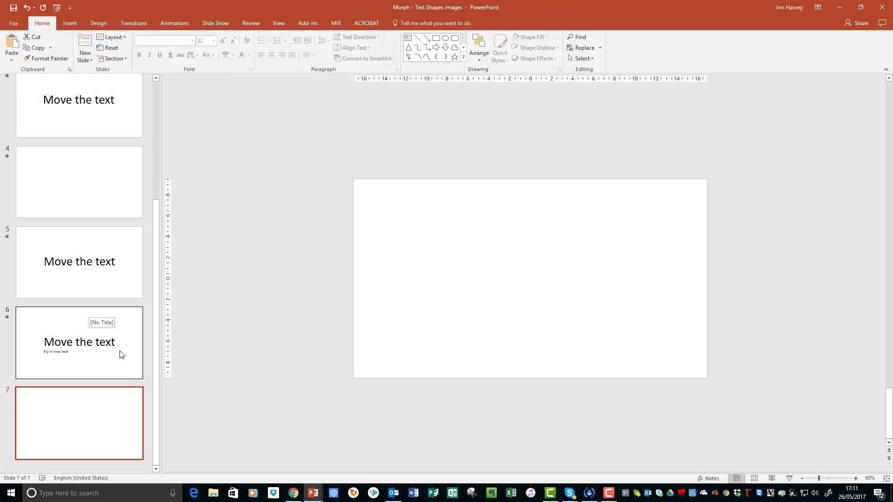
left_click(74, 22)
left_click(161, 51)
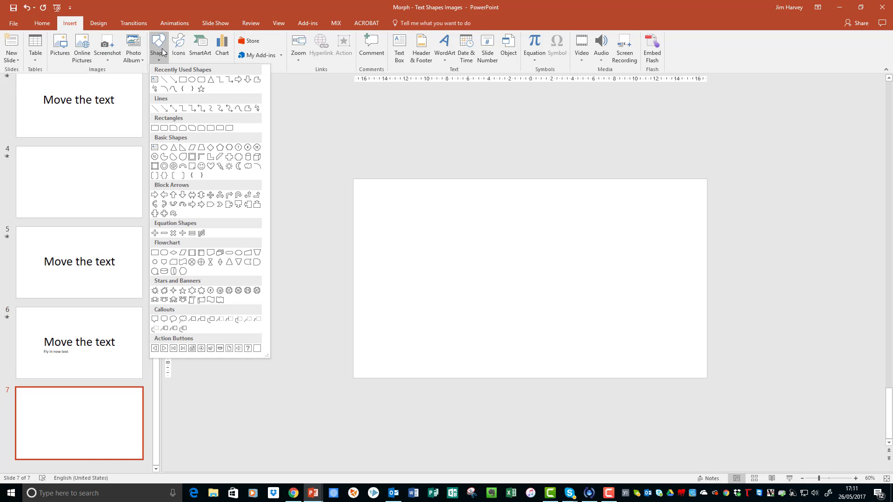
left_click(192, 80)
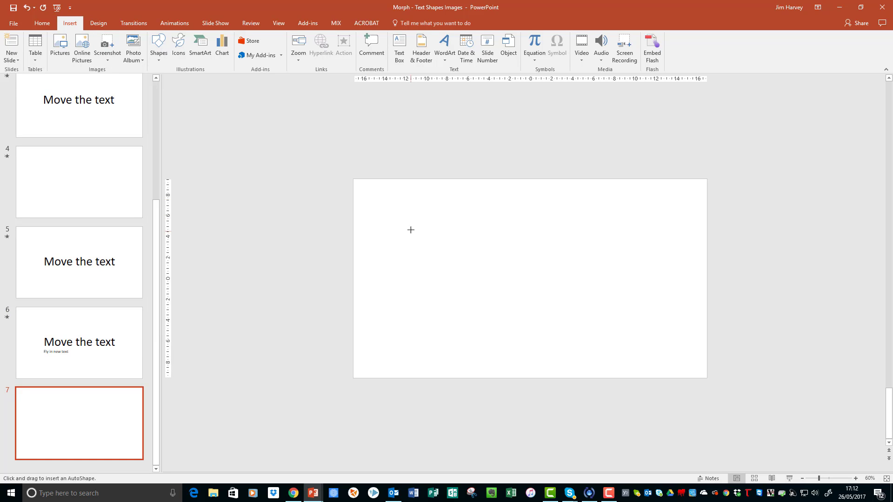
left_click_drag(406, 223, 509, 301)
left_click(559, 273)
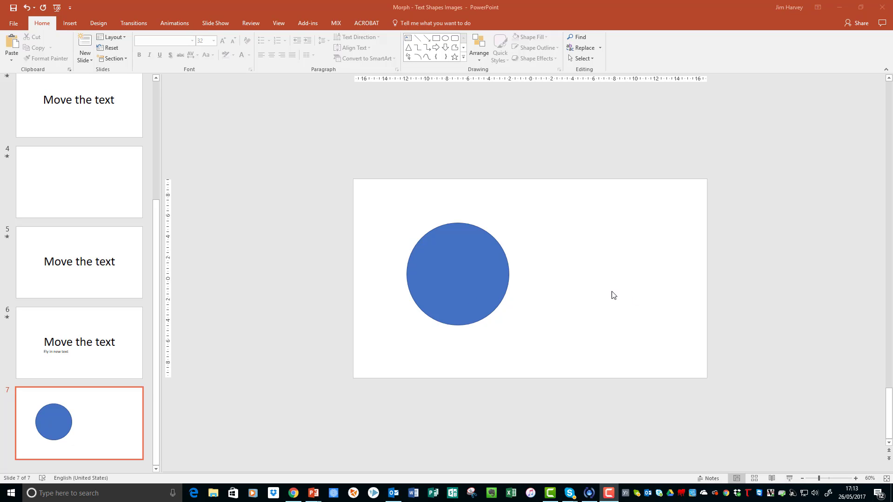
Step: Duplicate slide 7 as slide 8 and drag the blue circle to the right side
left_click(79, 442)
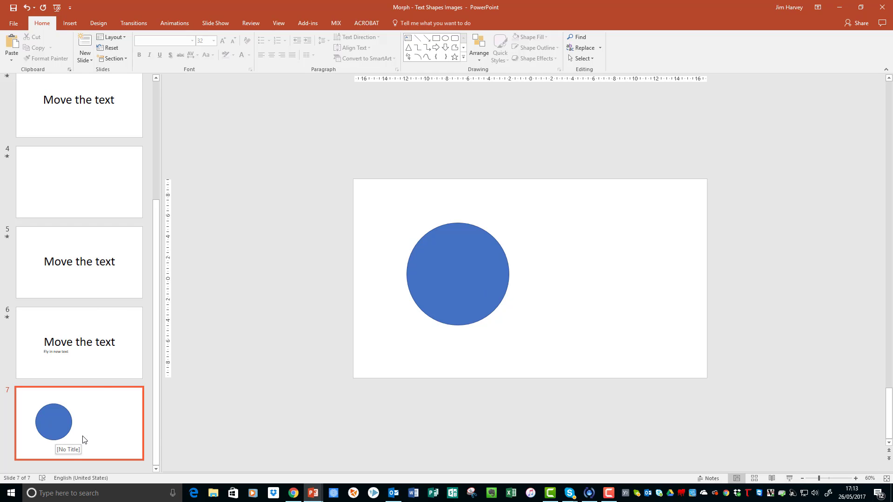
right_click(85, 440)
left_click(117, 338)
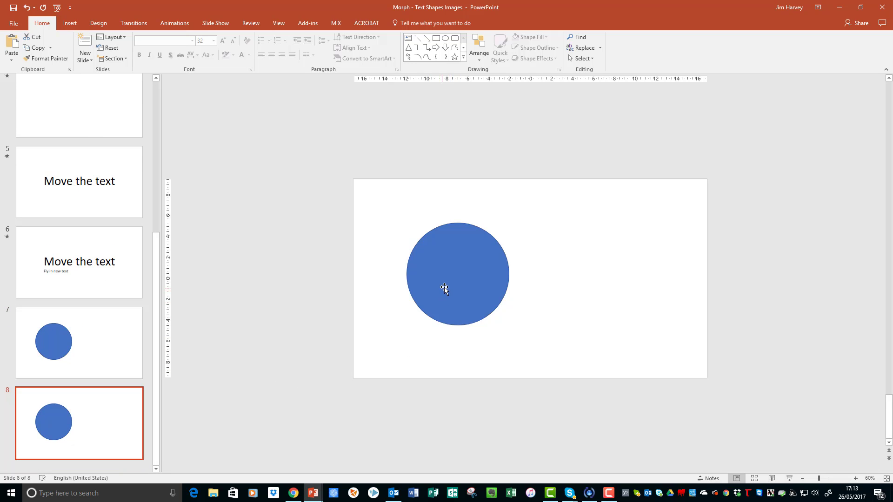
left_click_drag(445, 286, 610, 291)
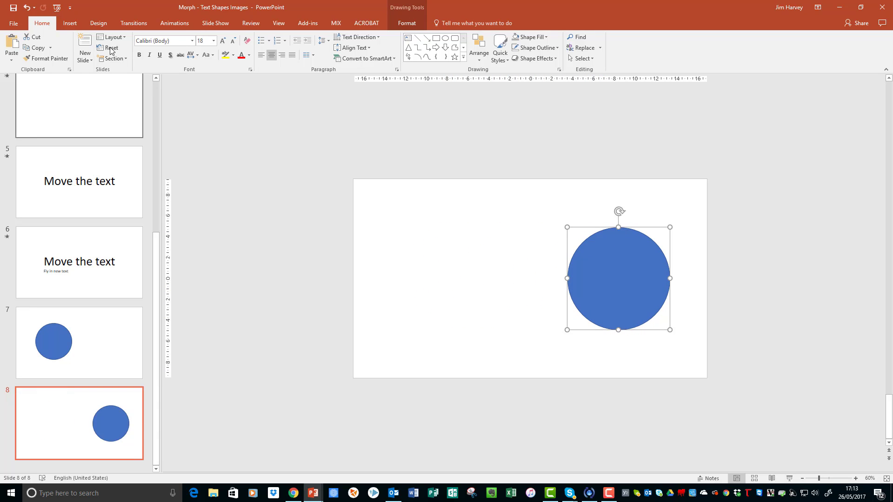
Step: Apply the Morph transition to slide 8
left_click(132, 23)
left_click(89, 47)
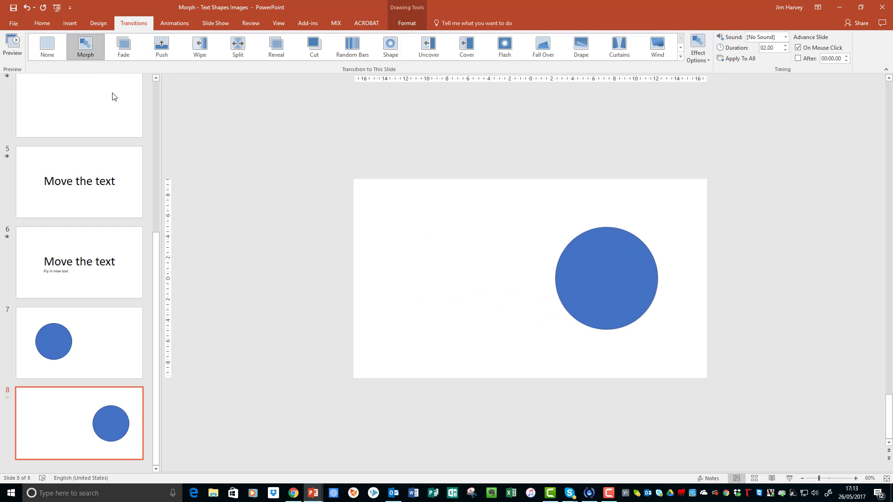
left_click(494, 319)
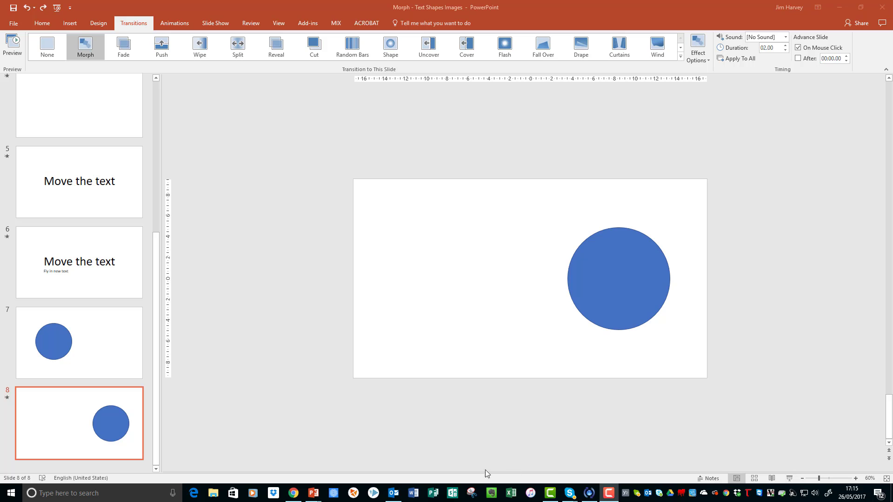
Step: Duplicate slide 8 as slide 9
left_click(103, 429)
right_click(104, 429)
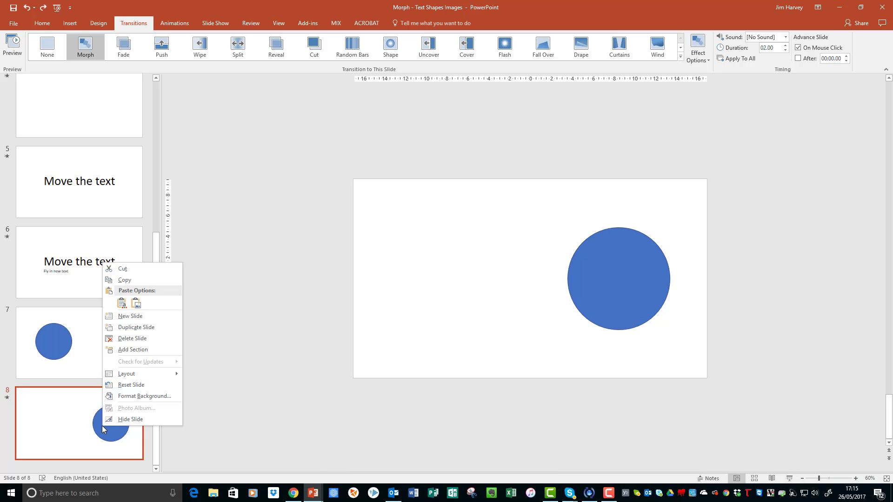
left_click(138, 332)
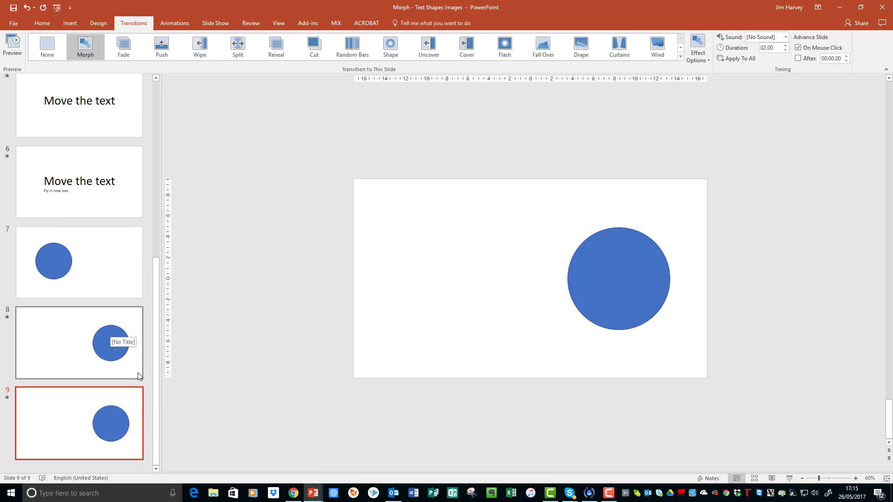
Step: Enlarge the blue circle several times so it spills past the right edge, then preview the Morph
left_click(628, 298)
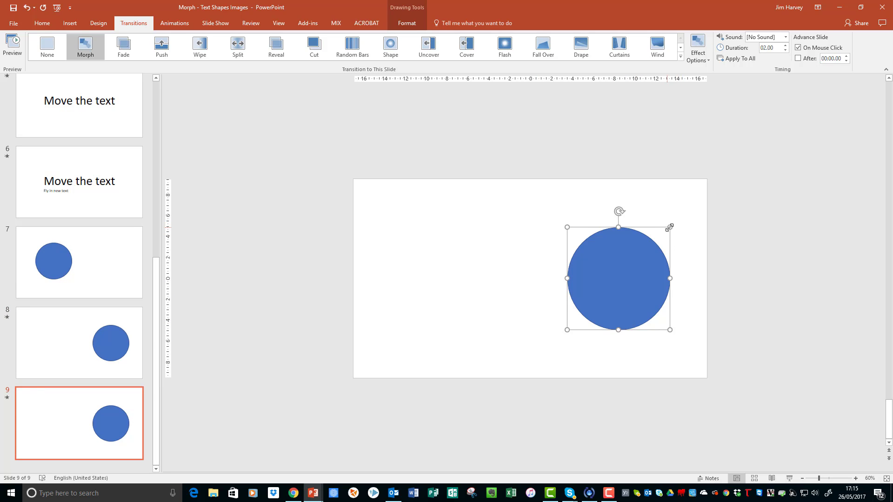
left_click_drag(668, 227, 814, 148)
left_click_drag(739, 197, 742, 252)
left_click(7, 399)
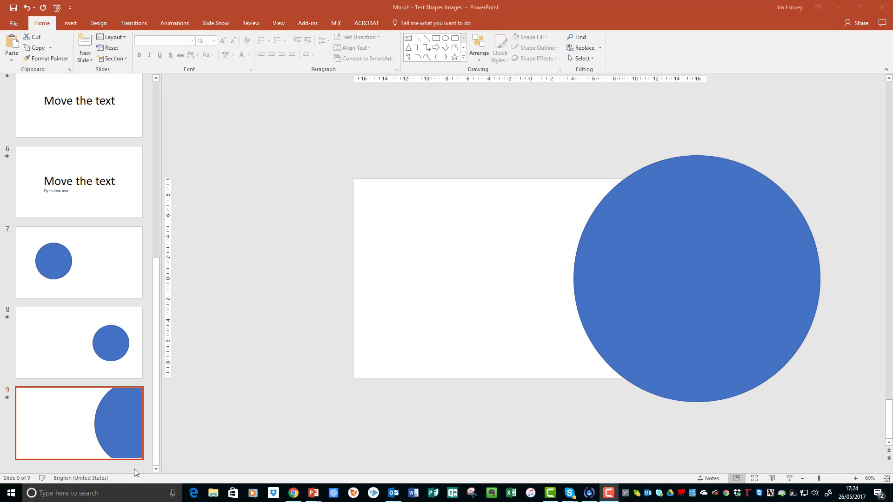
Step: Duplicate slide 9 as slide 10
left_click(80, 425)
right_click(80, 425)
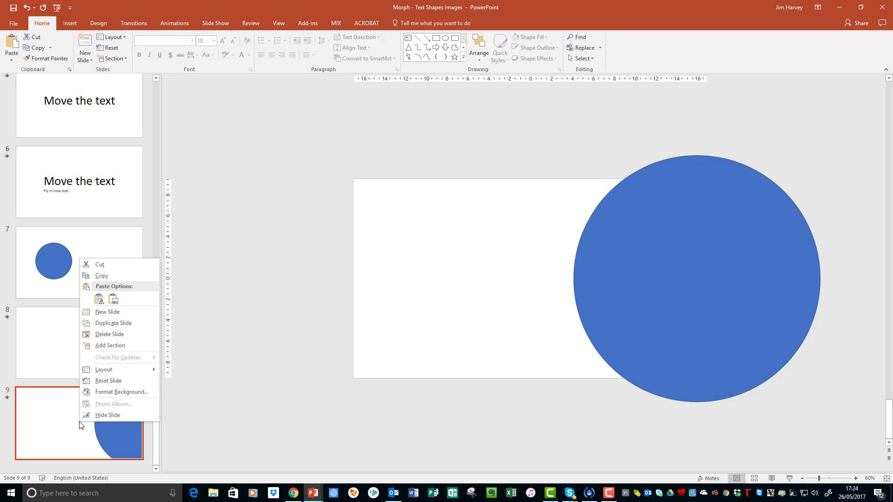
left_click(107, 324)
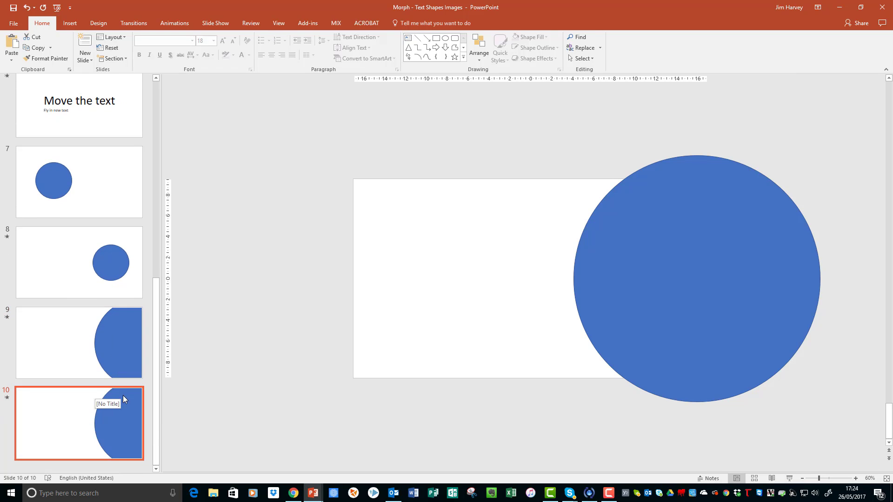
Step: Fill slide 10's big circle with yellow and preview the blue-to-yellow Morph
left_click(657, 295)
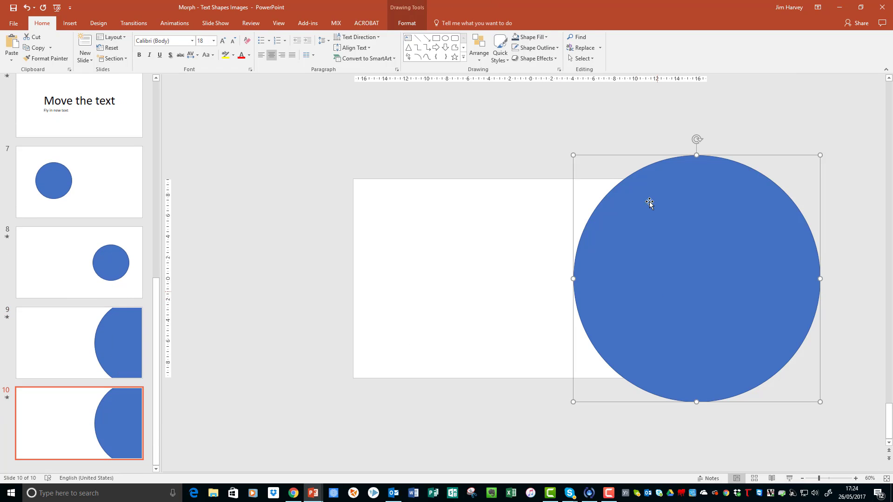
left_click(546, 38)
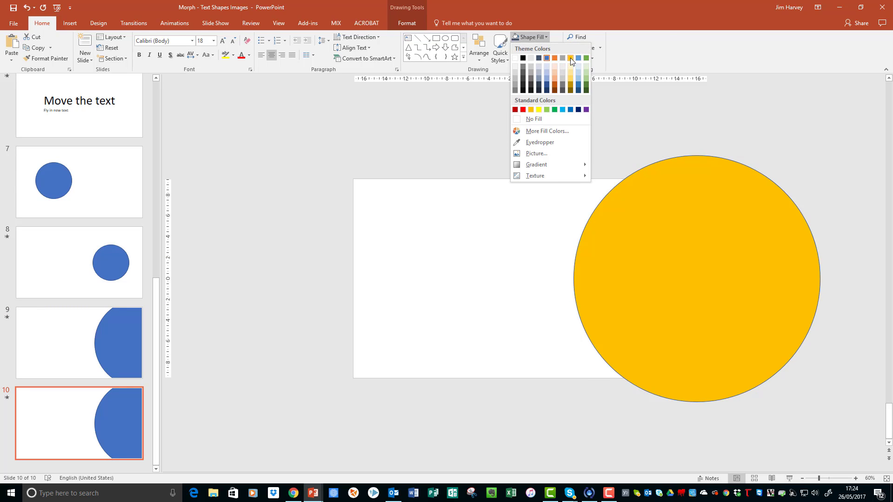
left_click(571, 58)
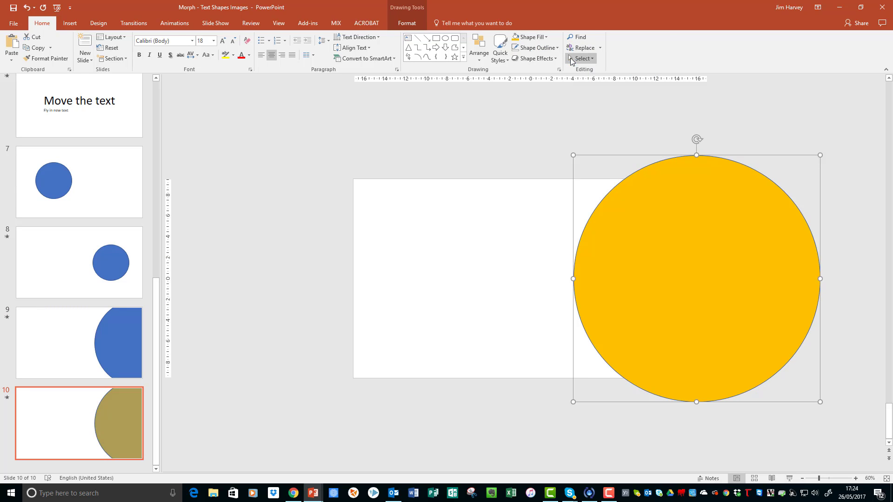
left_click(7, 398)
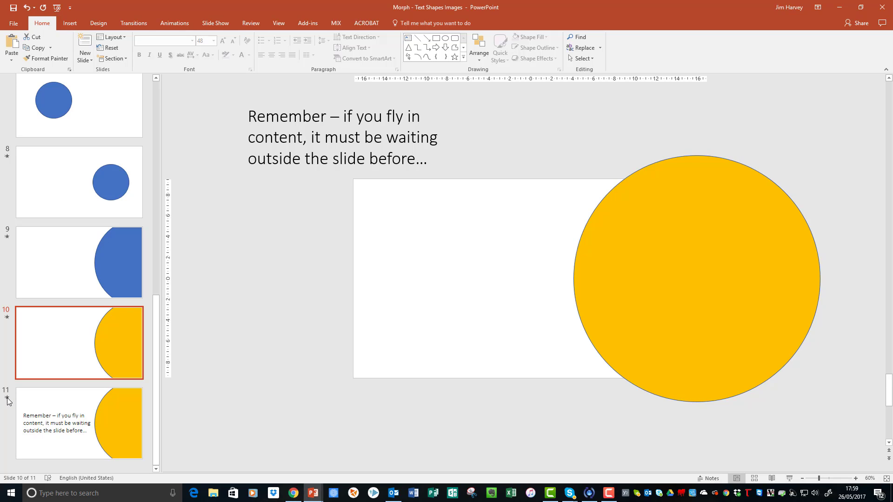
Step: Preview slide 11's reminder text morphing in, then duplicate slide 11 as slide 12
left_click(7, 398)
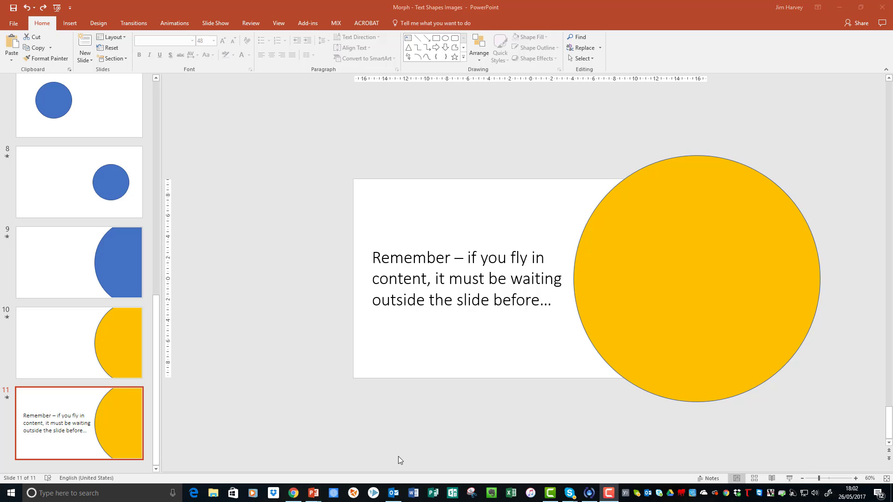
left_click(89, 433)
right_click(89, 433)
left_click(119, 333)
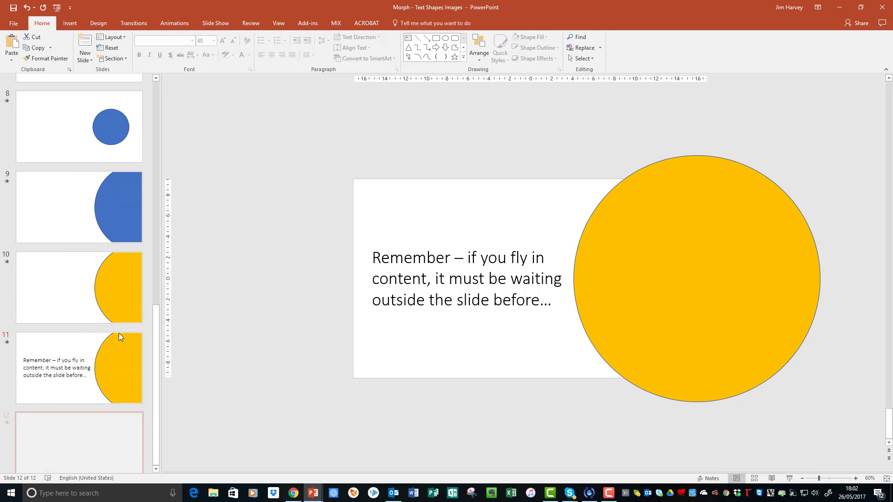
Step: Make the word Remember orange at 66 point on slide 12 and preview the Morph
double_click(406, 258)
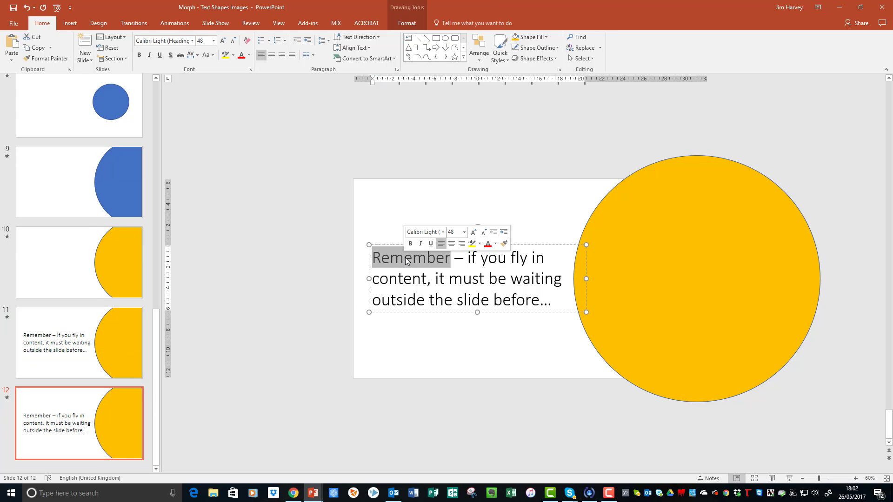
left_click(495, 244)
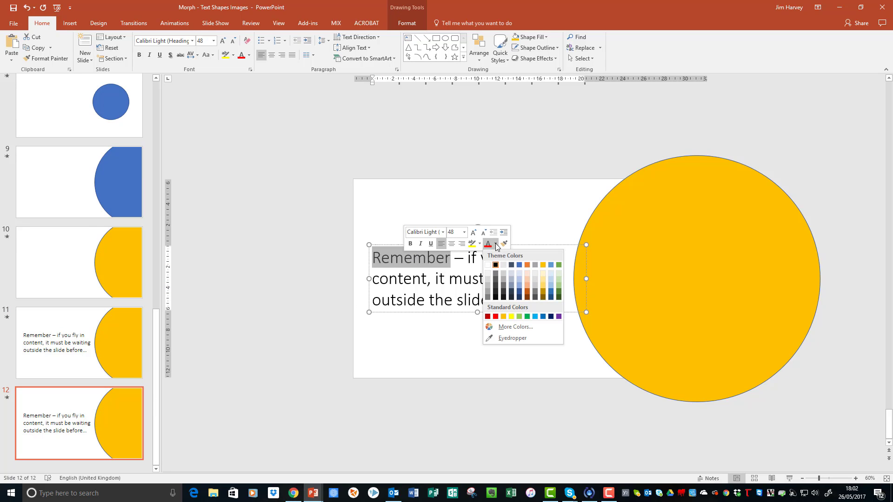
left_click(527, 265)
left_click(463, 232)
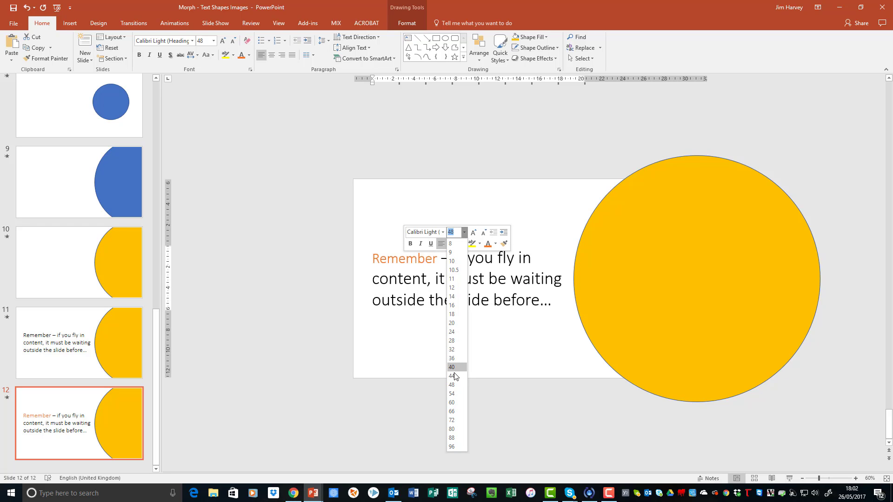
left_click(456, 412)
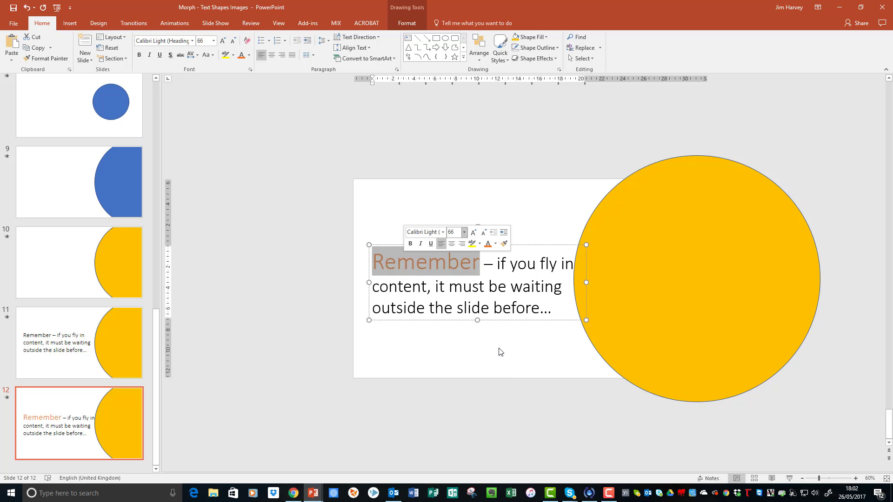
key("Escape")
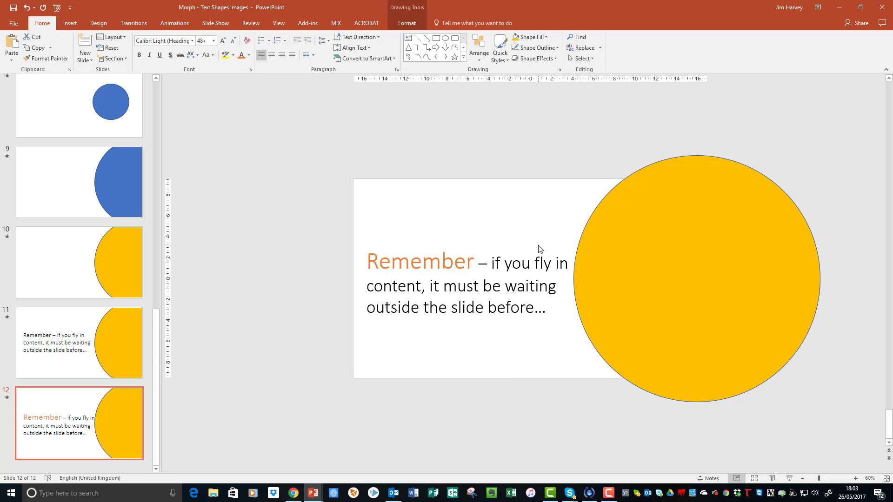
left_click(538, 249)
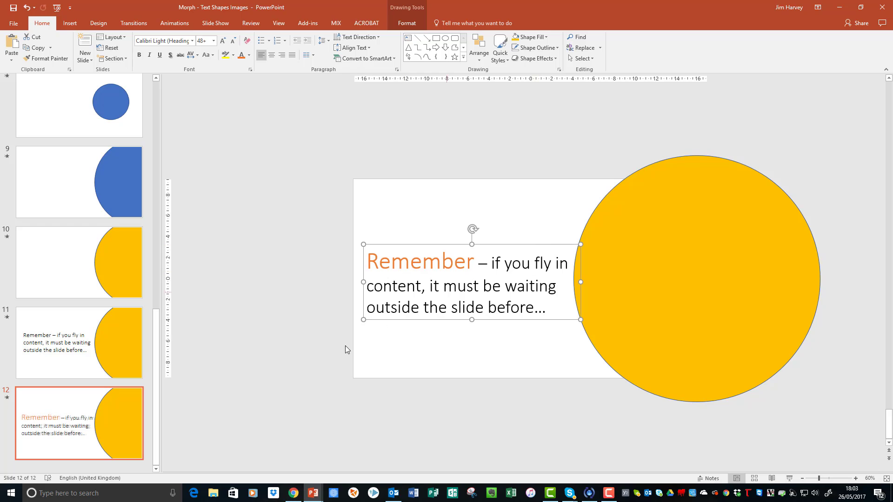
left_click(6, 398)
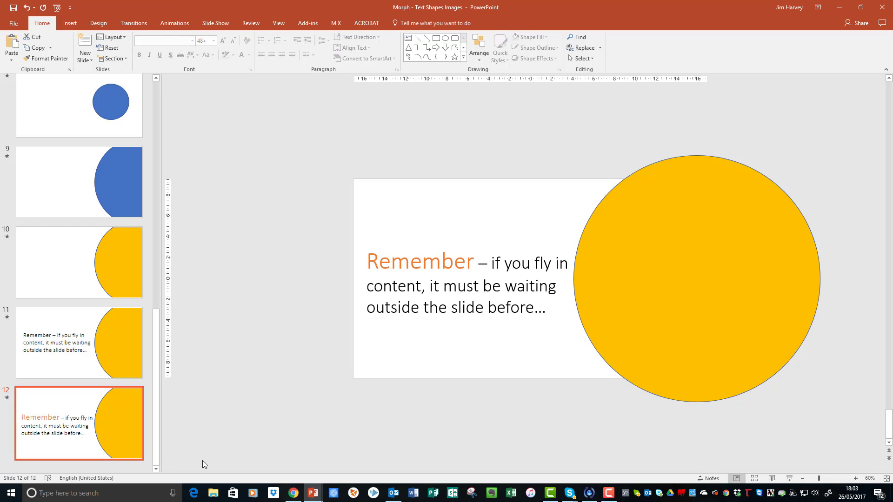
Step: Add a new Blank slide 13 and paste the sleeping-audience photo onto it
key("F10")
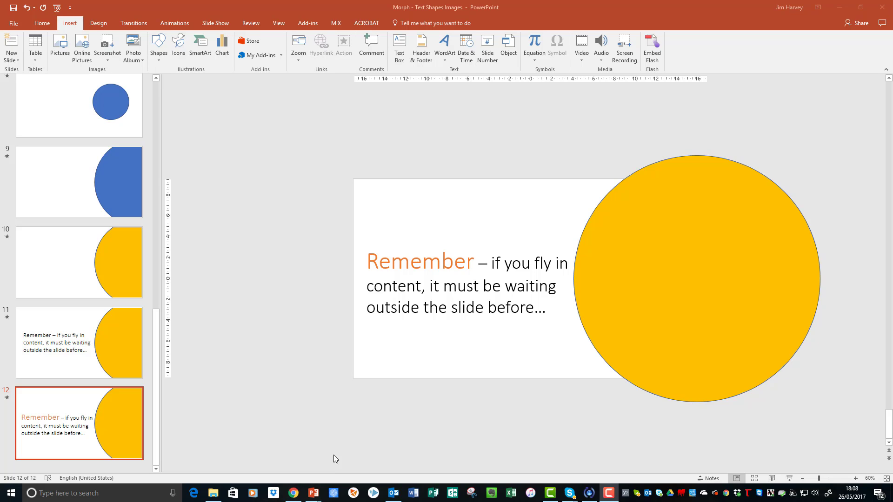
left_click(42, 23)
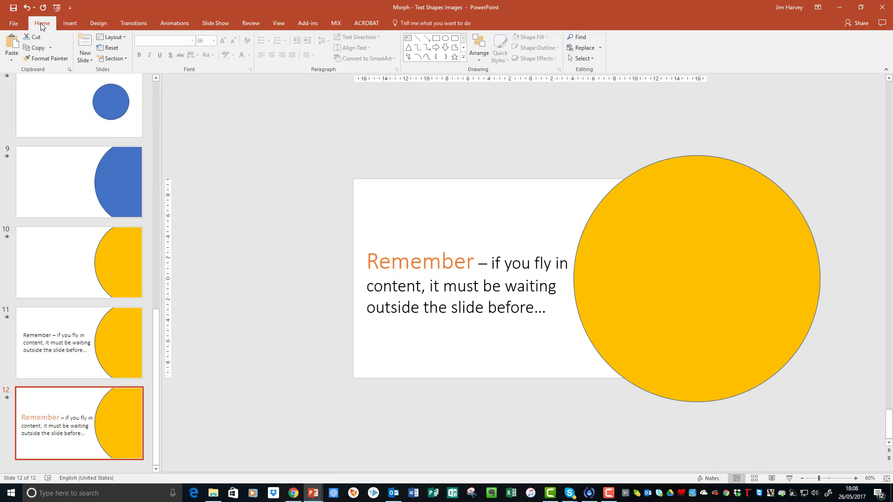
left_click(85, 57)
left_click(104, 184)
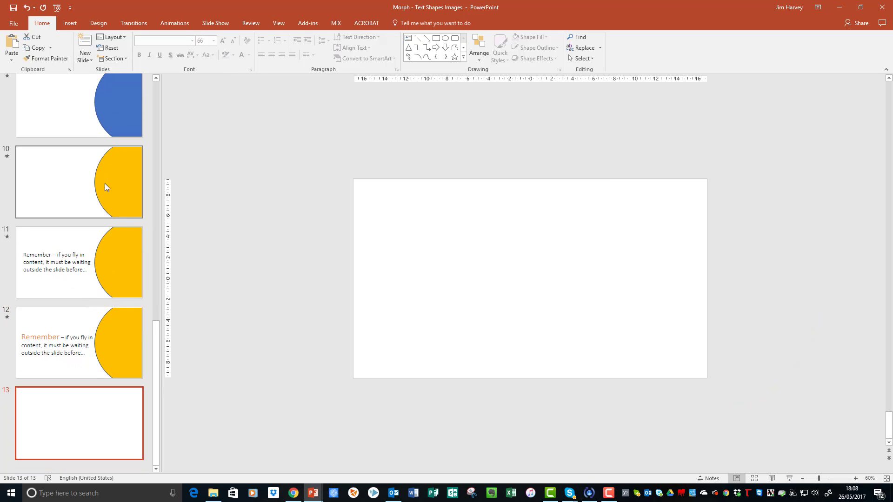
right_click(492, 218)
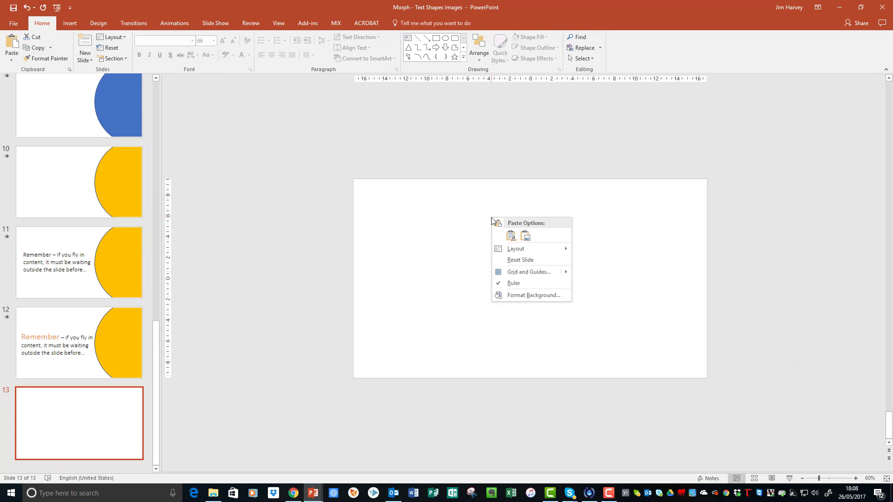
left_click(510, 235)
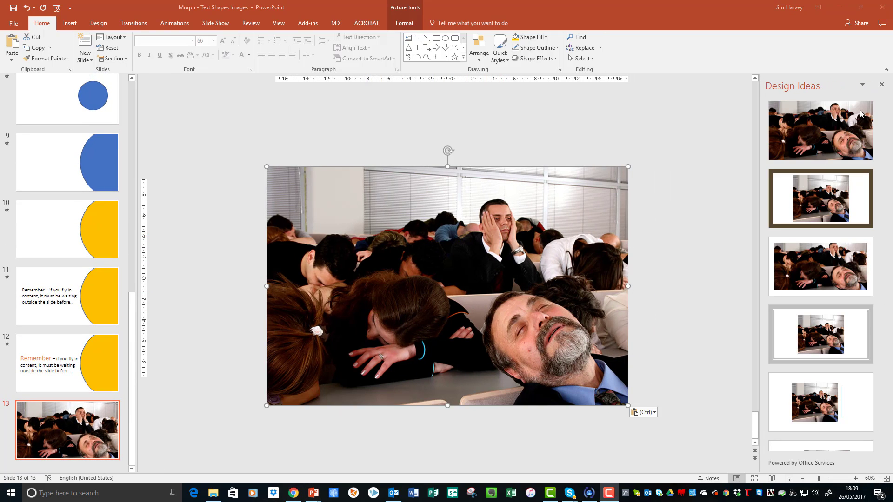
Step: Enlarge the sleeping-audience photo from its top-right corner and position it past the slide's right edge
left_click(883, 86)
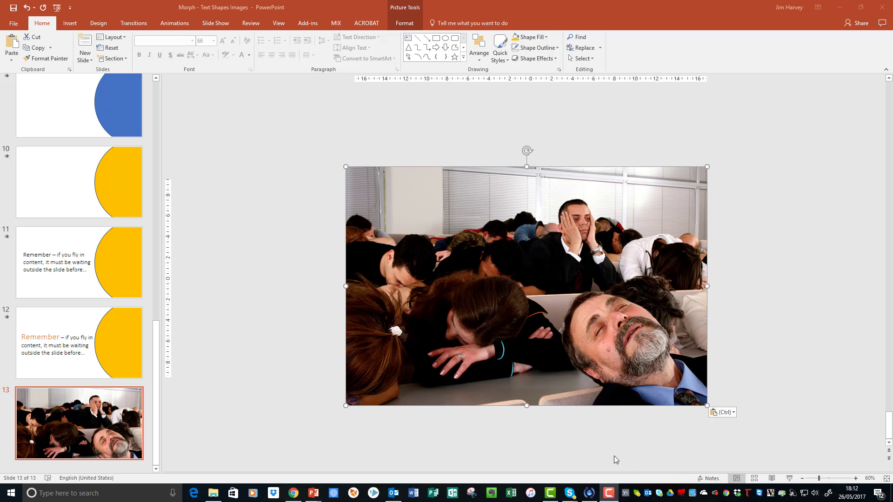
key("ctrl+z")
left_click_drag(707, 167, 835, 131)
left_click_drag(787, 147, 795, 189)
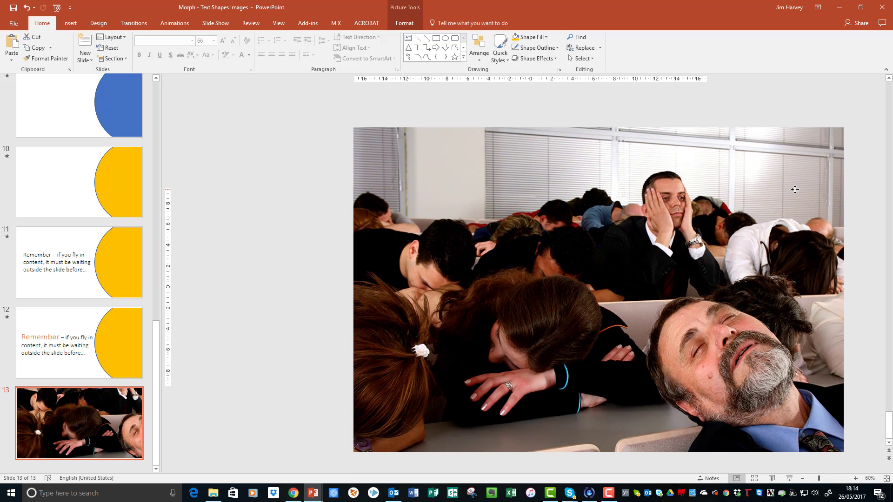
left_click_drag(795, 189, 795, 180)
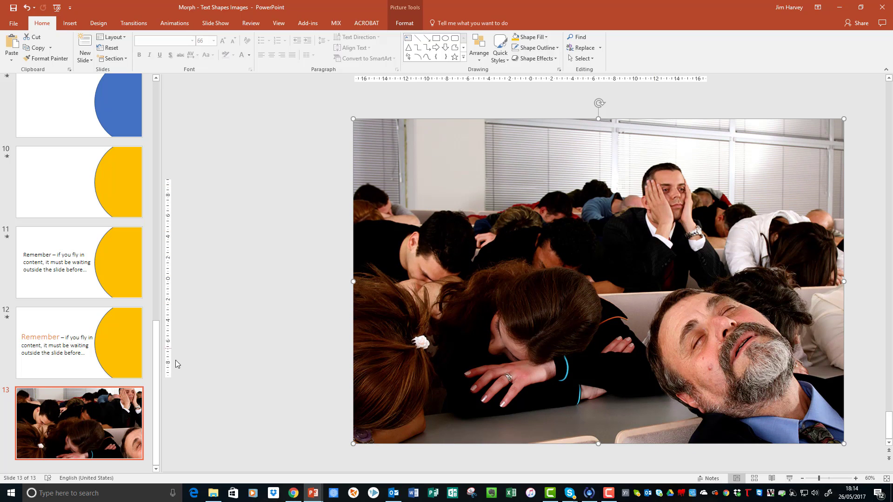
Step: Duplicate slide 13 as slide 14 and shift the photo left
right_click(84, 422)
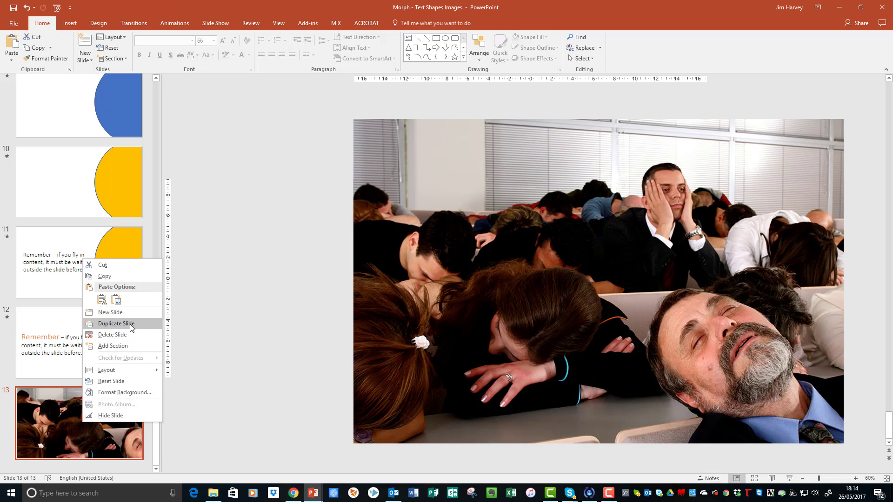
left_click(134, 328)
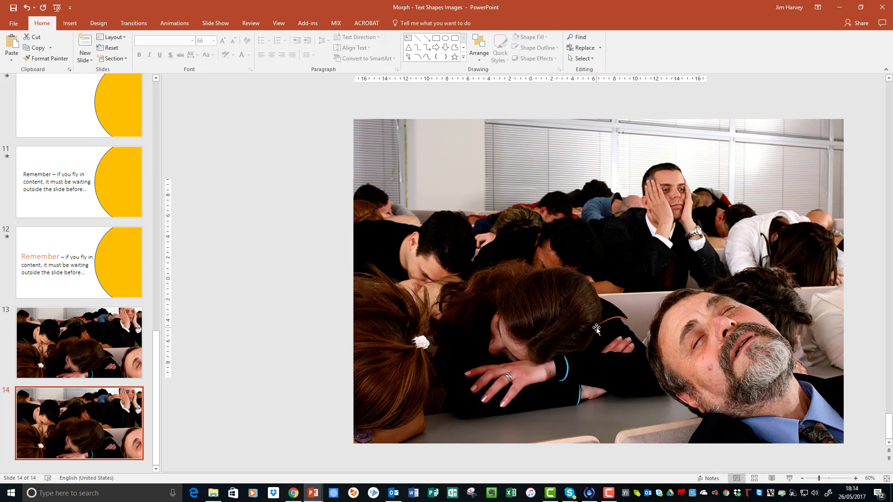
left_click_drag(597, 328, 459, 328)
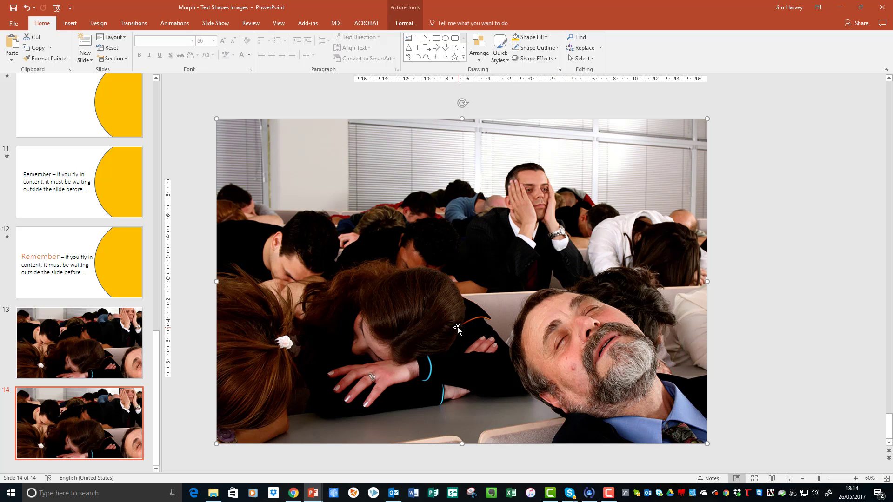
left_click(90, 413)
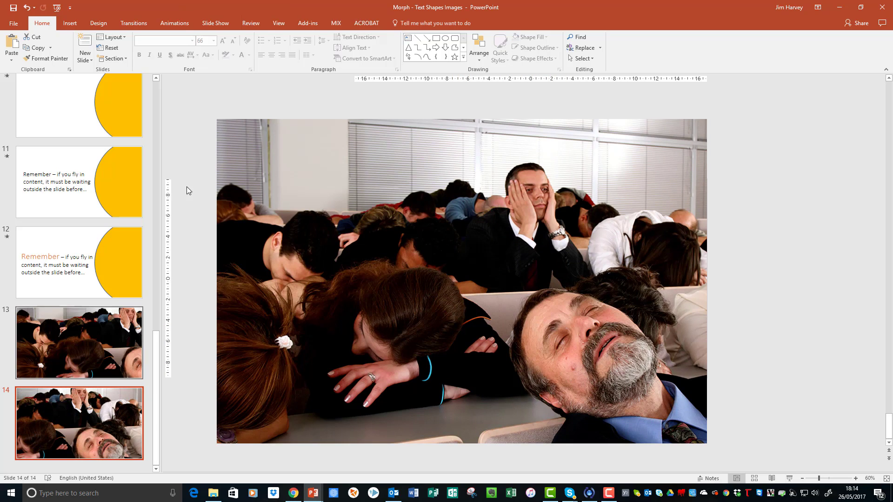
Step: Apply the Morph transition to slide 14 and preview it twice
left_click(135, 24)
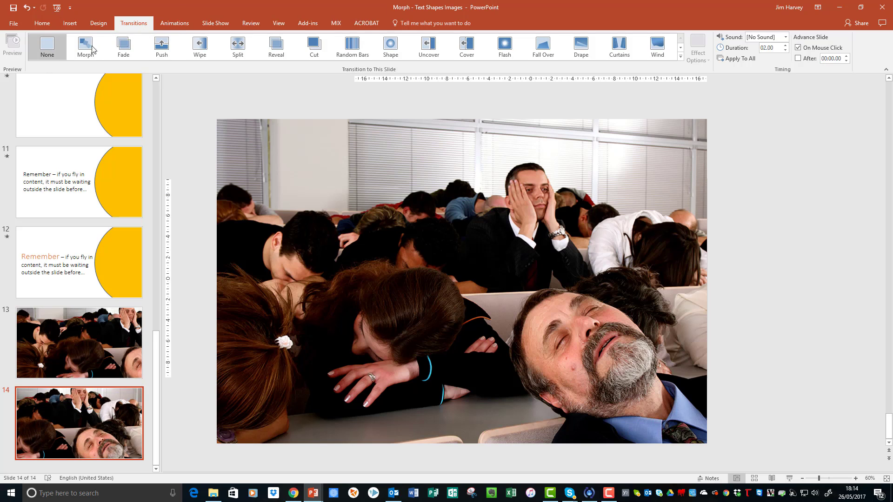
left_click(86, 47)
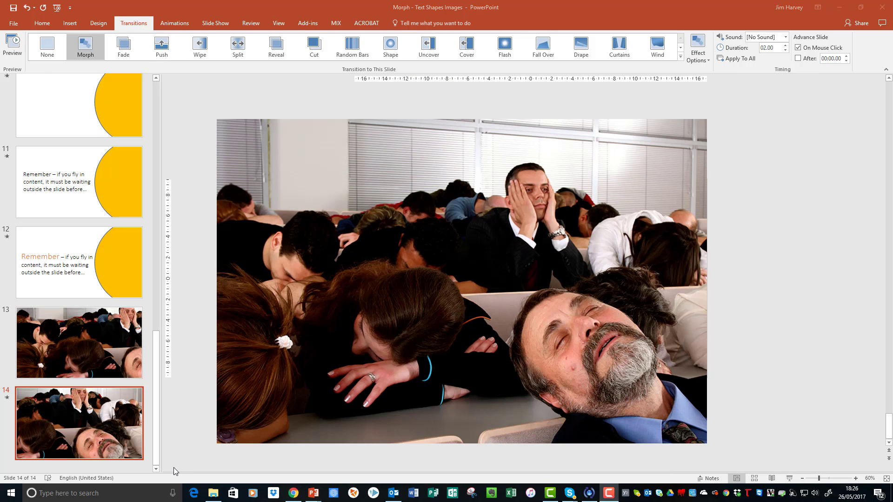
left_click(7, 399)
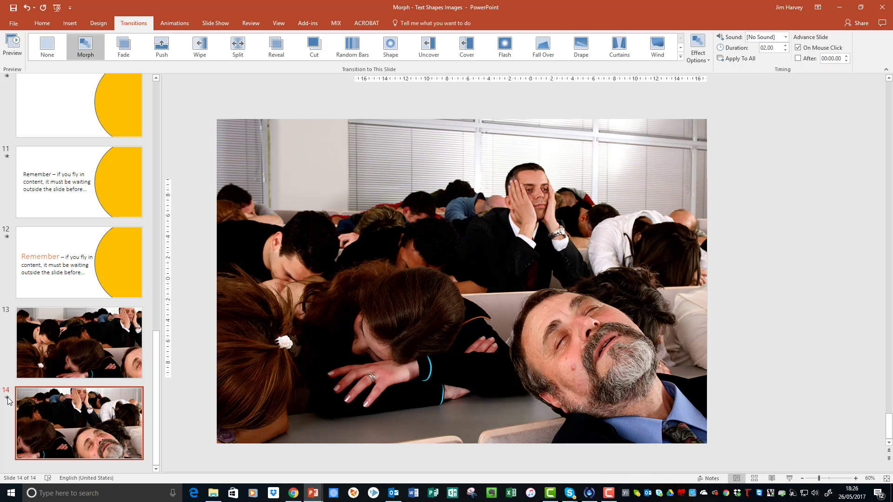
left_click(8, 400)
key("F10")
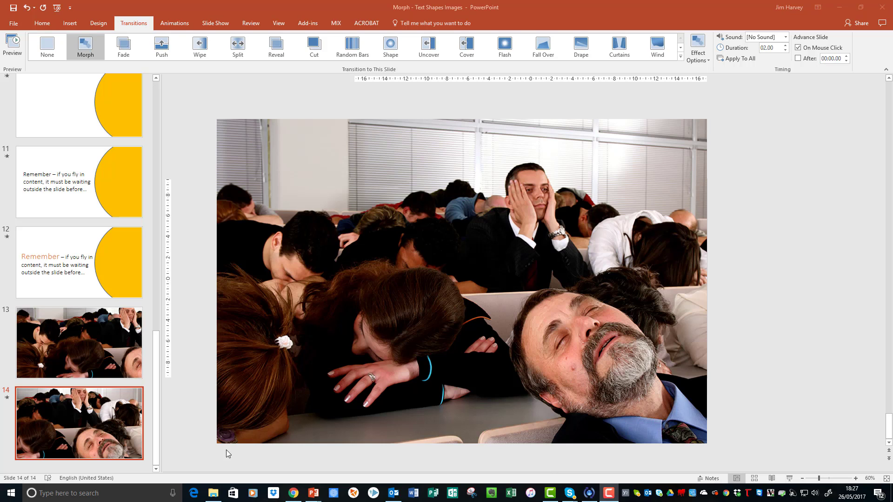
Step: Duplicate slide 14 as slide 15
left_click(103, 428)
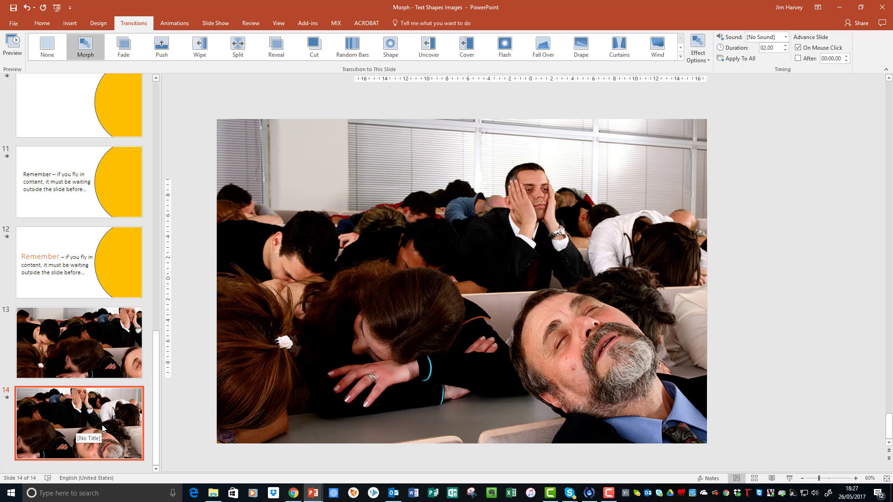
right_click(103, 428)
left_click(122, 326)
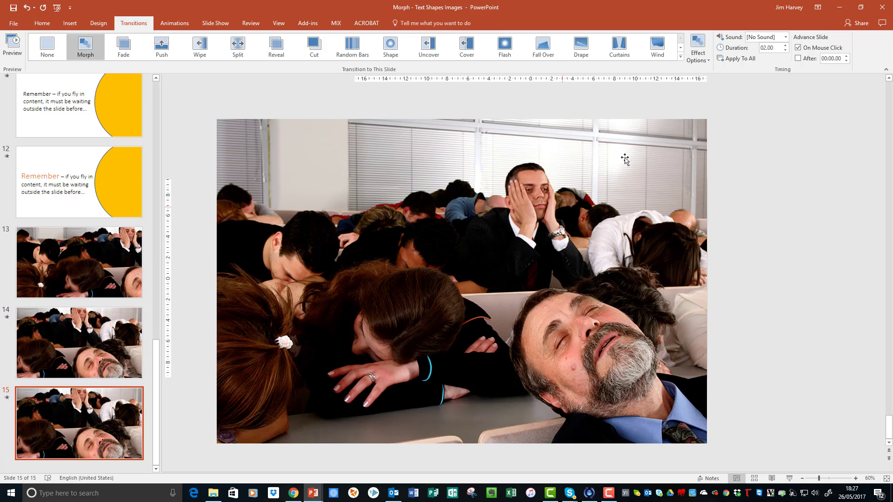
Step: At 40% zoom, enlarge and move the photo so the bearded man's face fills slide 15, then preview Morph
left_click(679, 172)
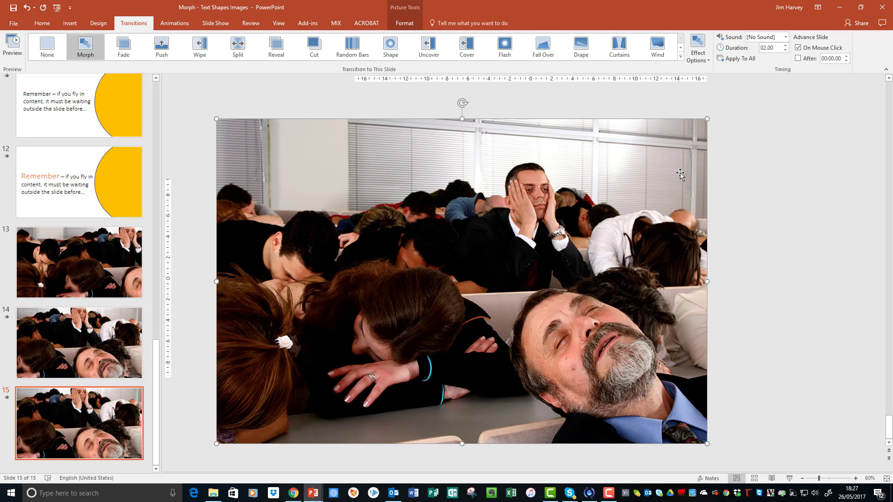
left_click(802, 479)
left_click(802, 479)
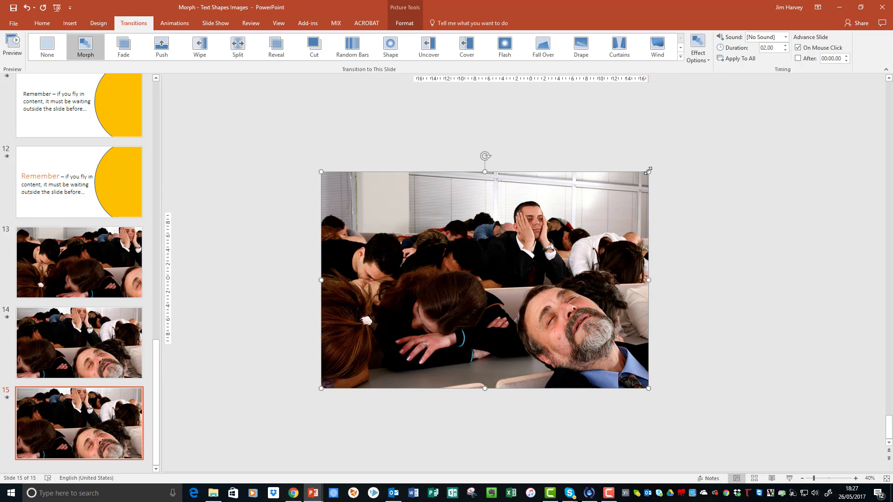
left_click_drag(648, 170, 773, 127)
left_click_drag(727, 219, 614, 227)
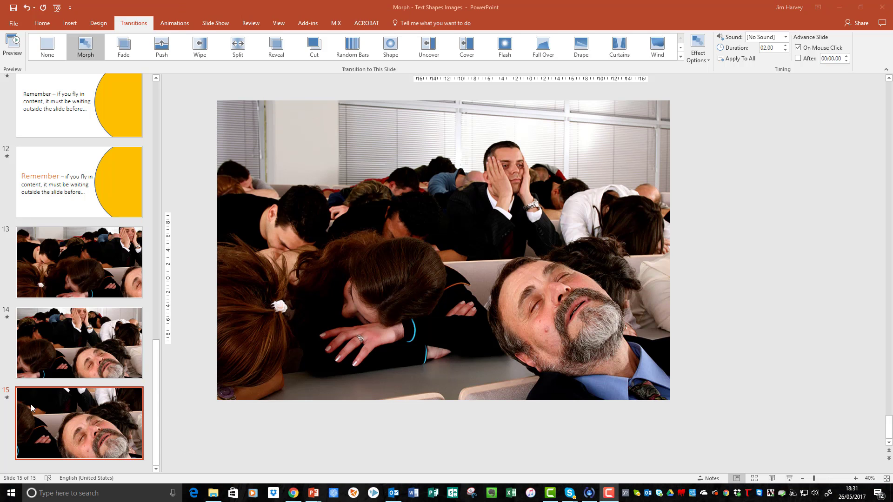
left_click(7, 399)
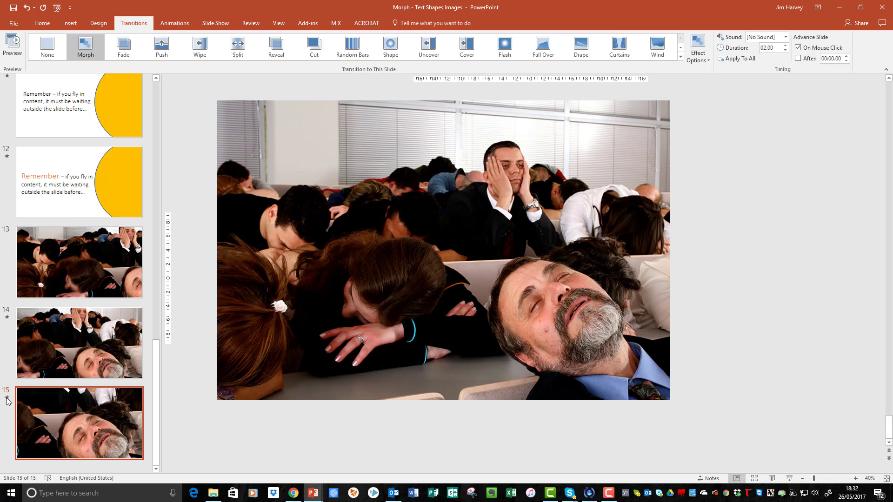
left_click(7, 398)
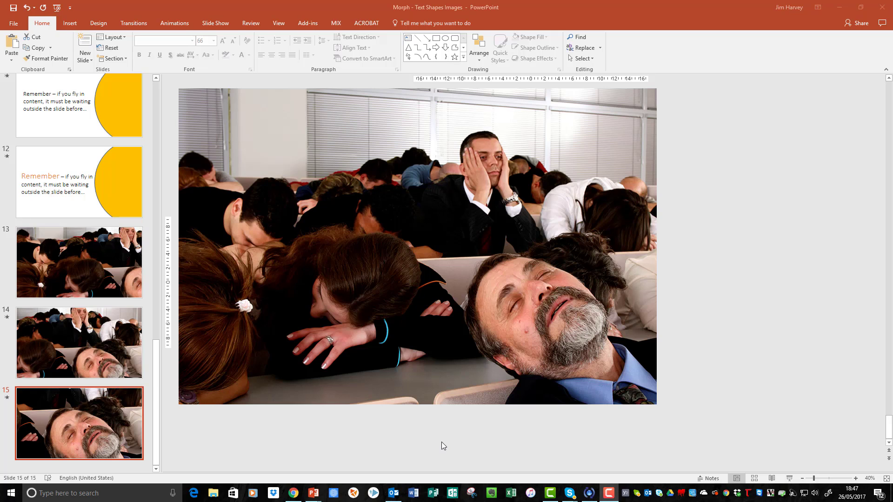
Step: Duplicate slide 15 as slide 16
left_click(89, 433)
right_click(88, 431)
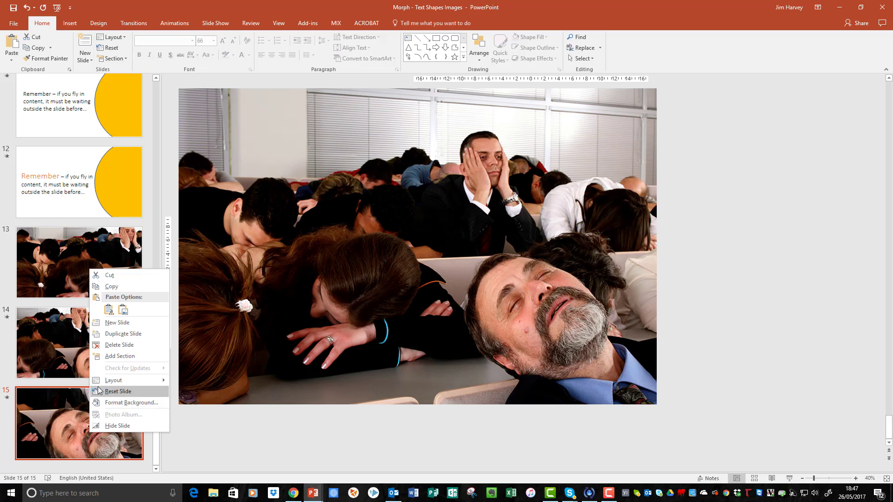
left_click(118, 335)
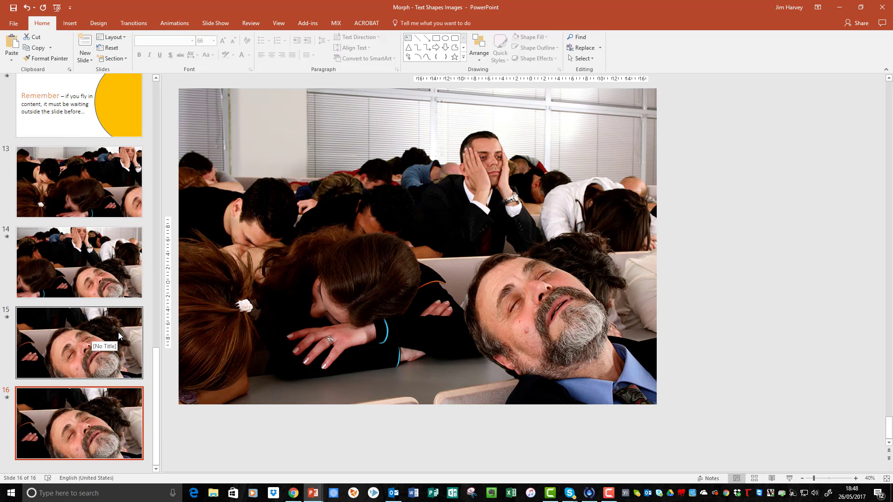
Step: Apply the Blur artistic effect, radius 10, to slide 16's photo via Format Picture
left_click(441, 202)
right_click(441, 202)
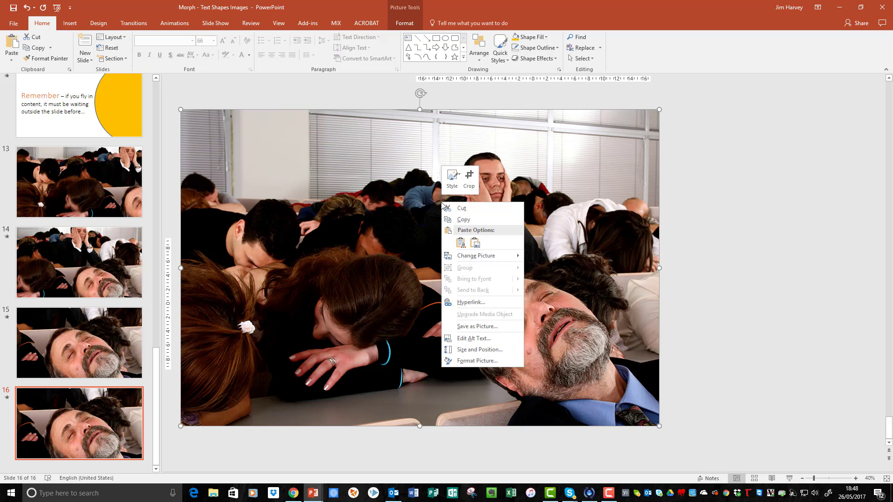
left_click(475, 362)
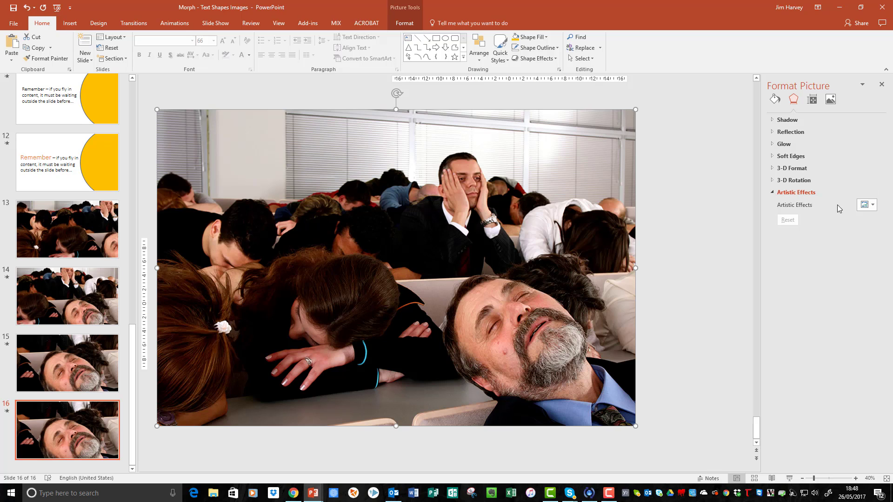
left_click(873, 207)
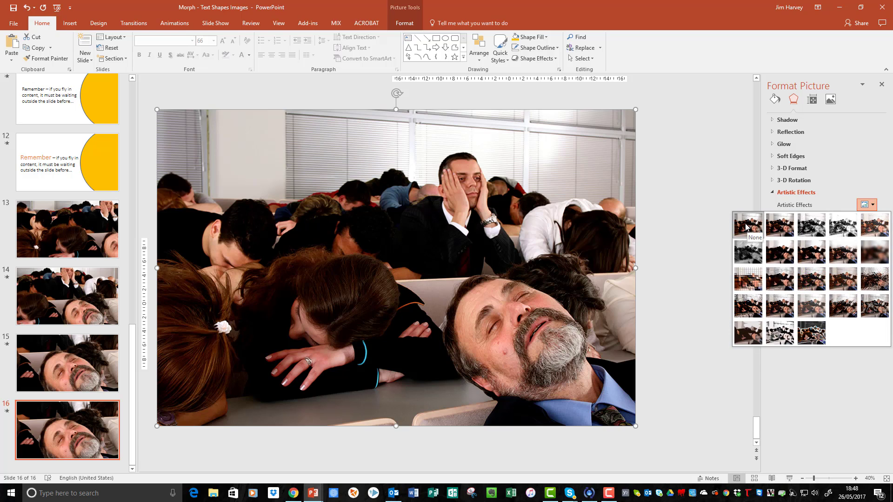
left_click(879, 255)
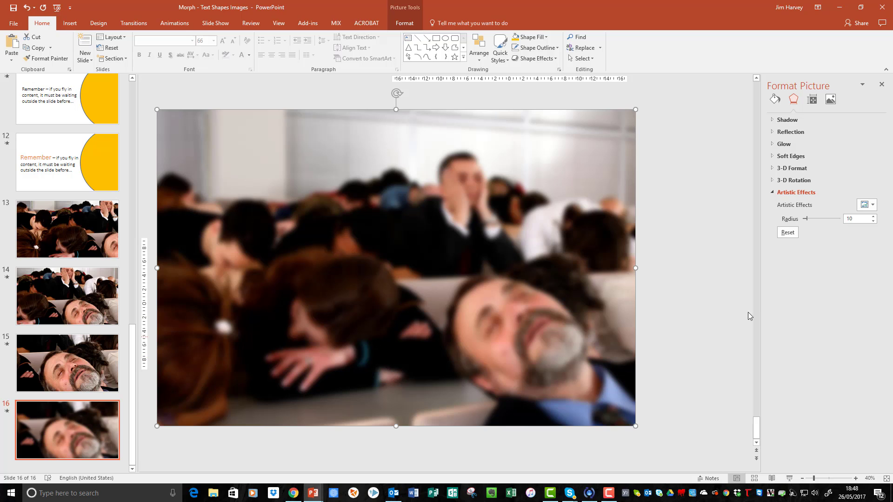
Step: Preview the blurring Morph transition into slide 16 several times
left_click(609, 493)
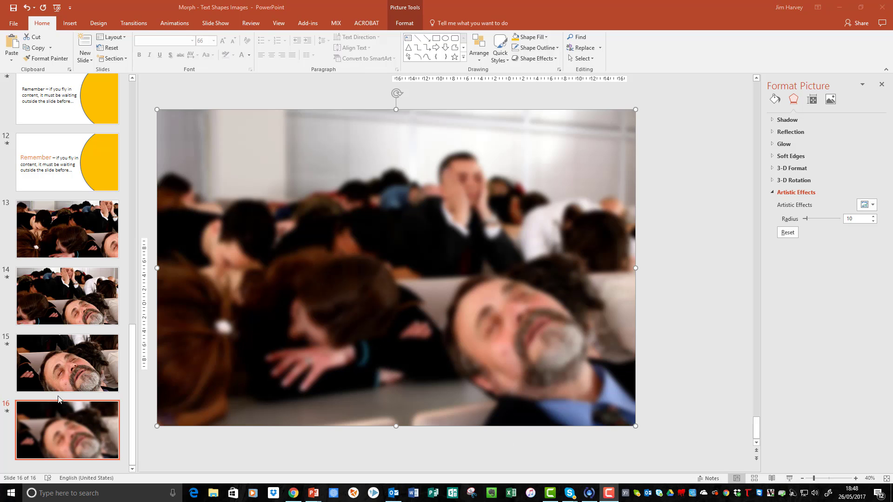
left_click(6, 412)
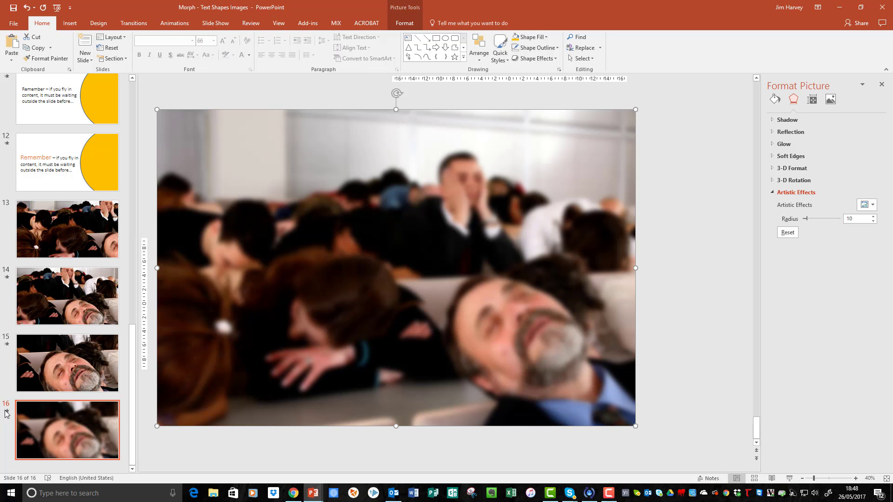
left_click(3, 413)
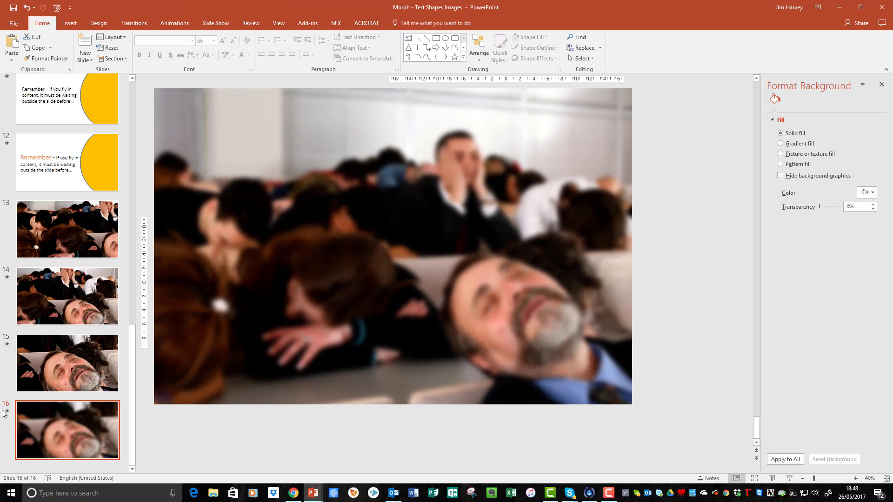
left_click(7, 412)
left_click(8, 412)
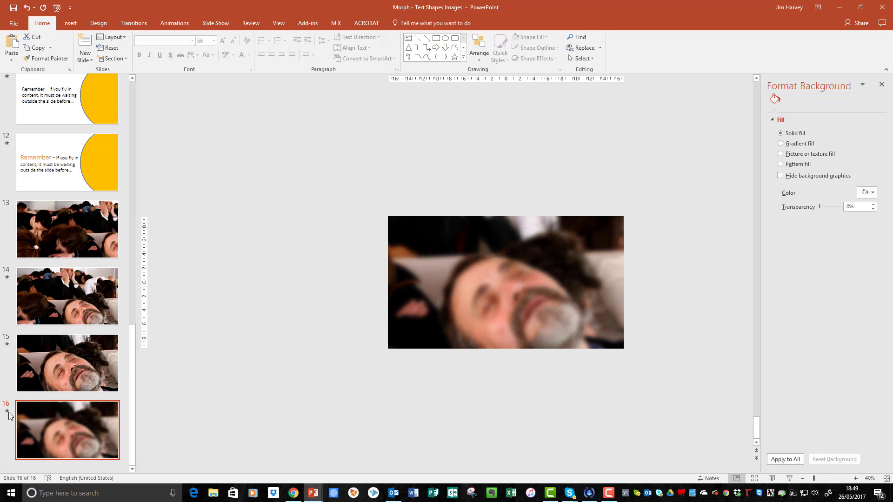
left_click(7, 412)
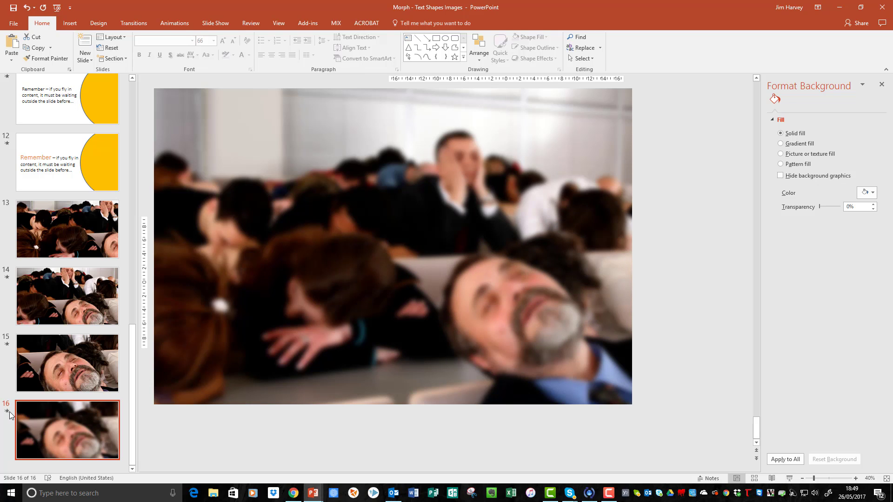